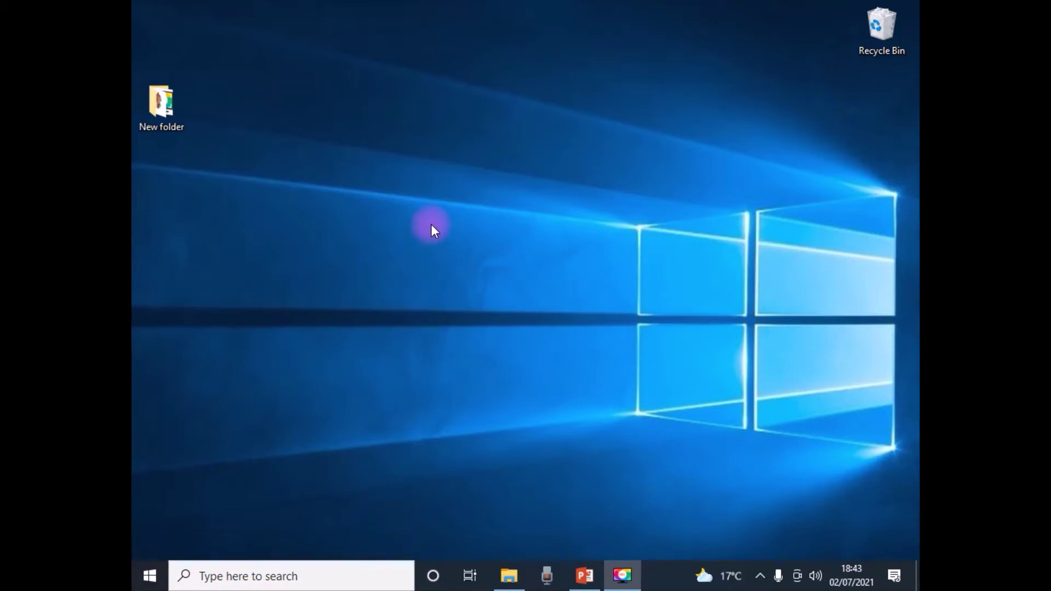
Create two new folders side by side on the desktop, keeping their default names.
right_click(403, 153)
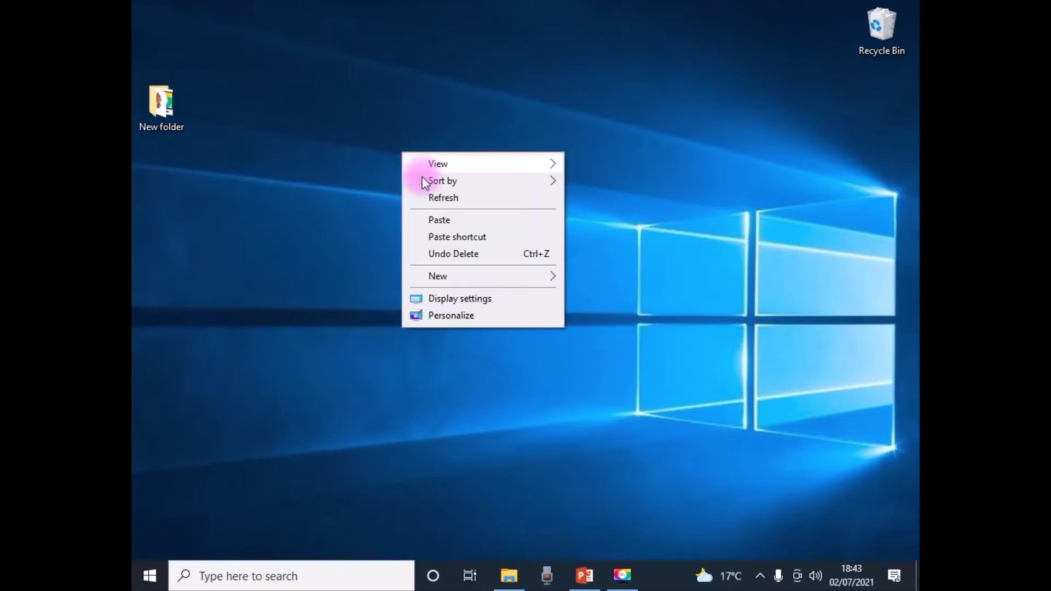
mouse_move(453, 284)
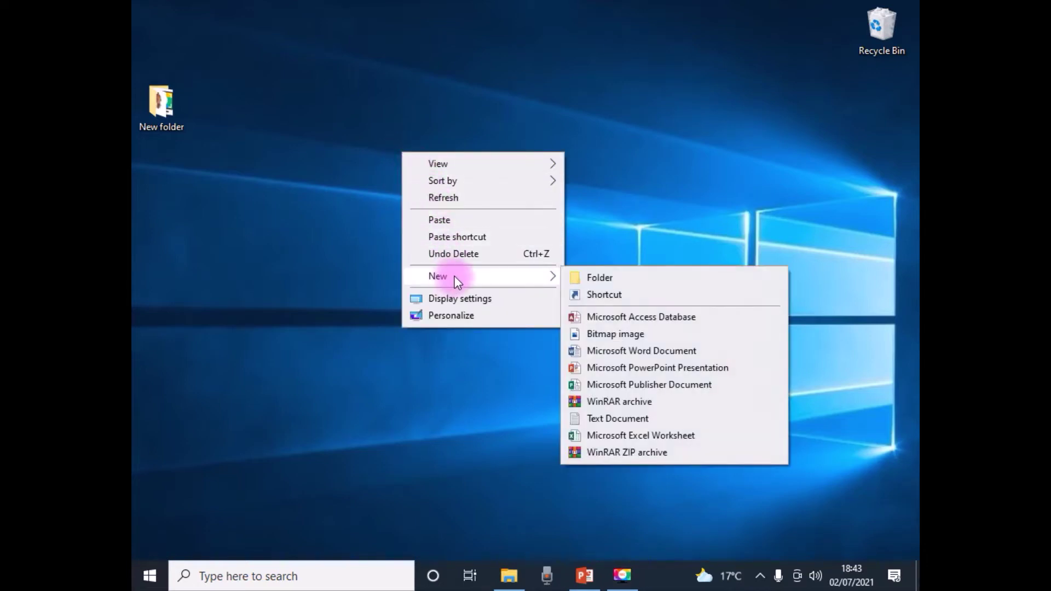
click(595, 278)
right_click(559, 123)
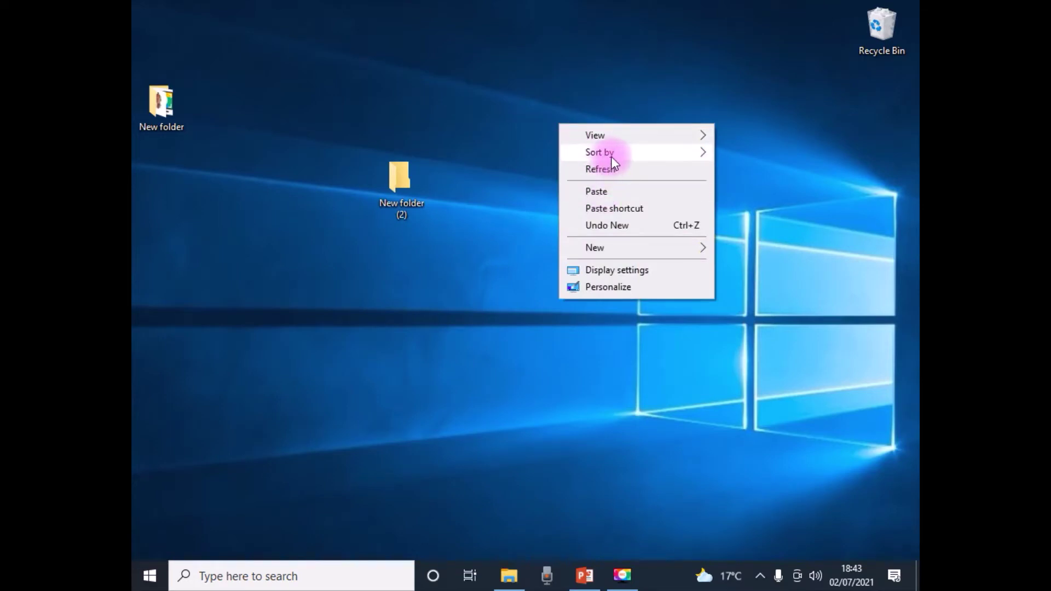
mouse_move(609, 244)
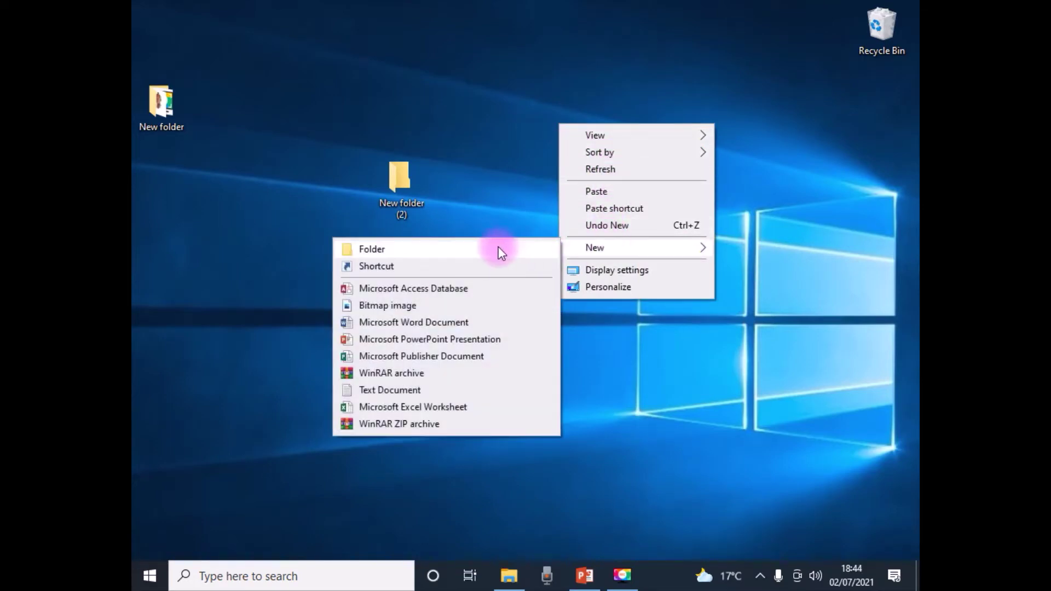
click(498, 249)
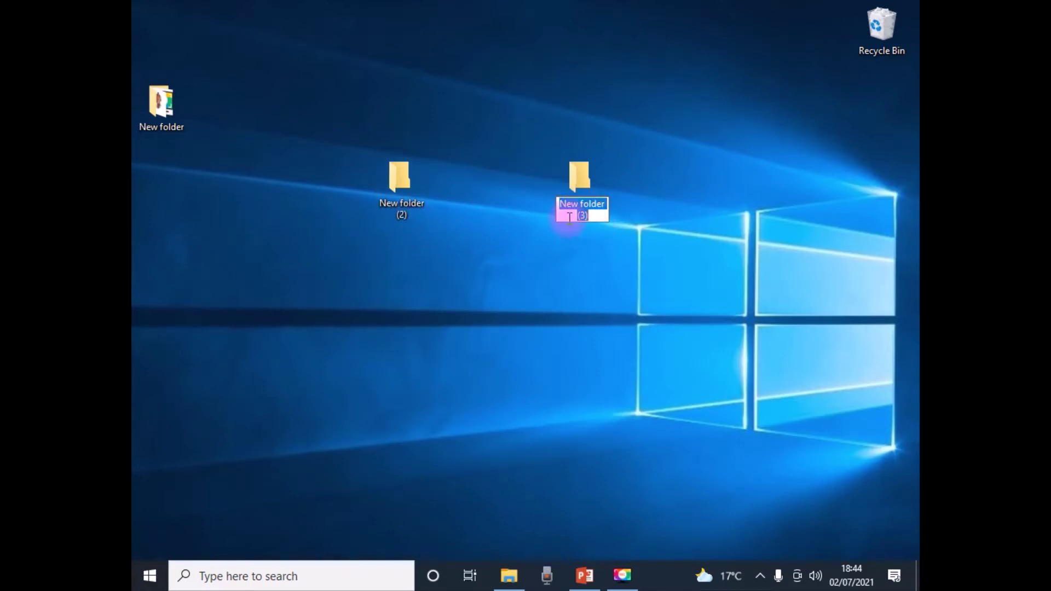
click(439, 299)
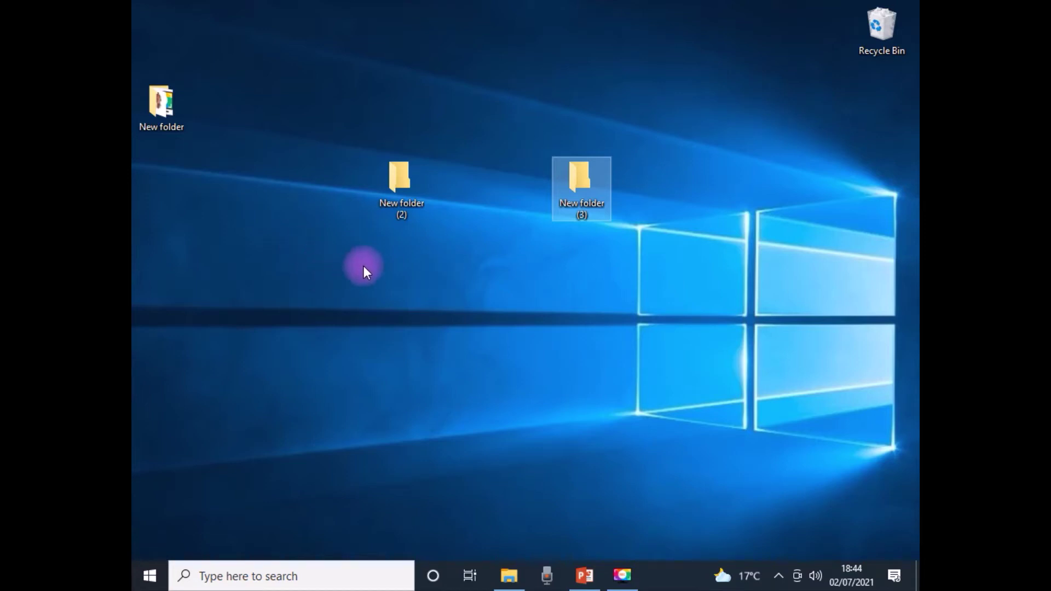
click(473, 290)
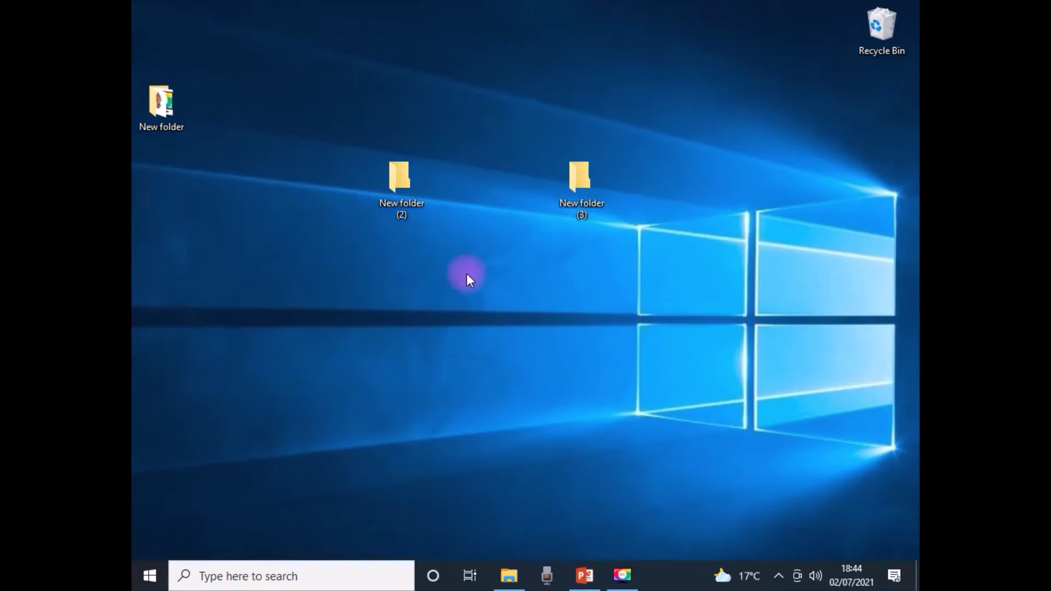
Open the icon chooser from the customization properties of New folder (2).
right_click(403, 187)
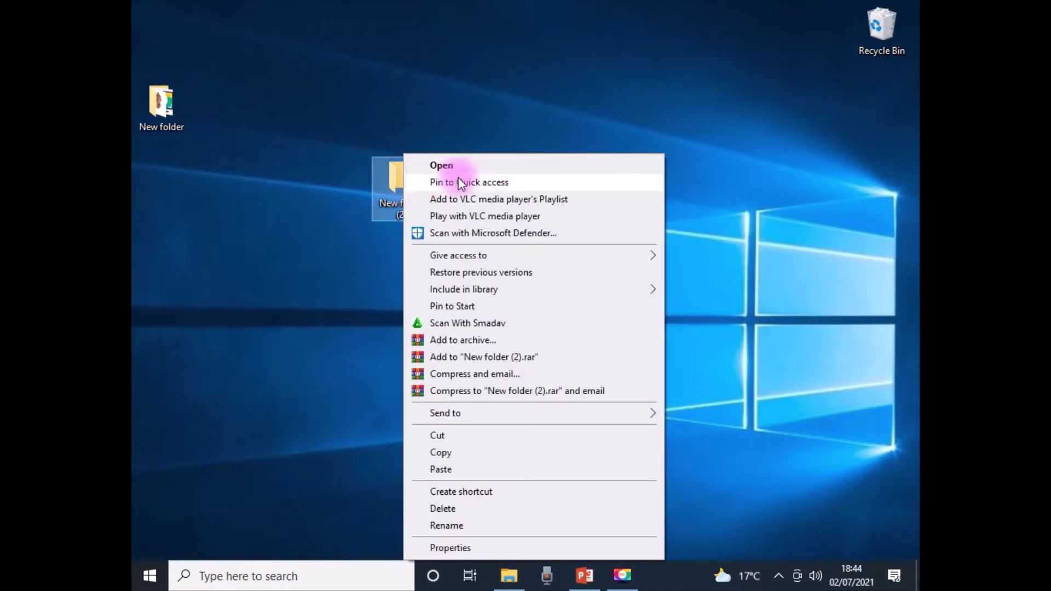
click(451, 548)
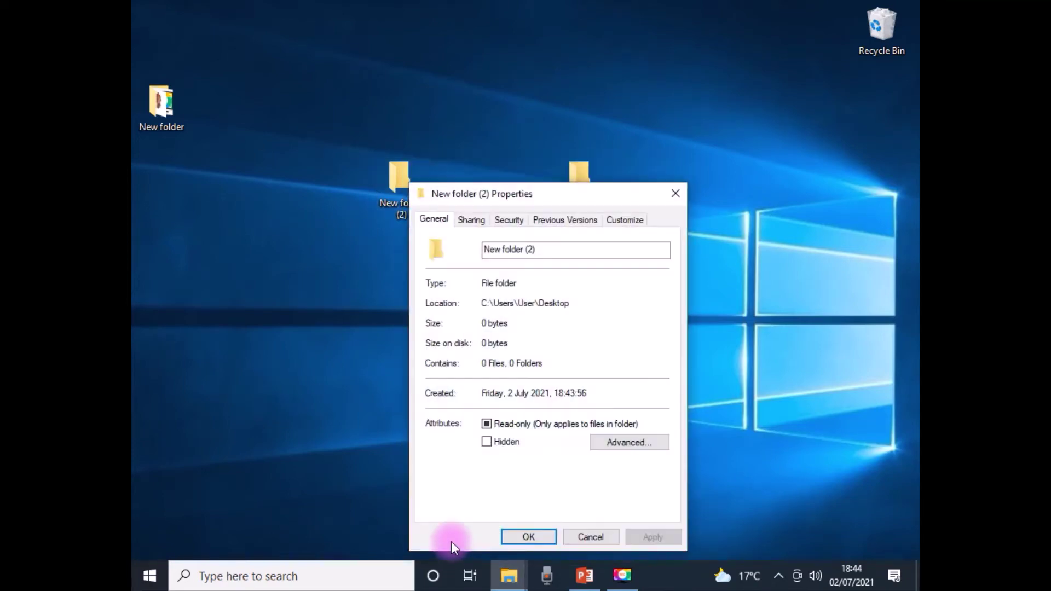
drag(600, 195, 480, 91)
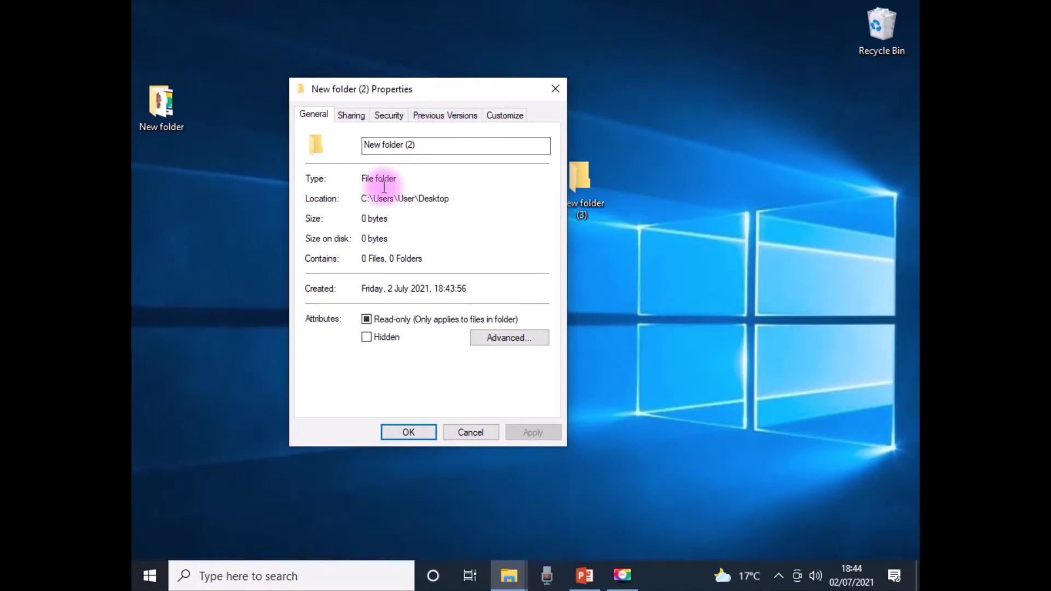
click(512, 116)
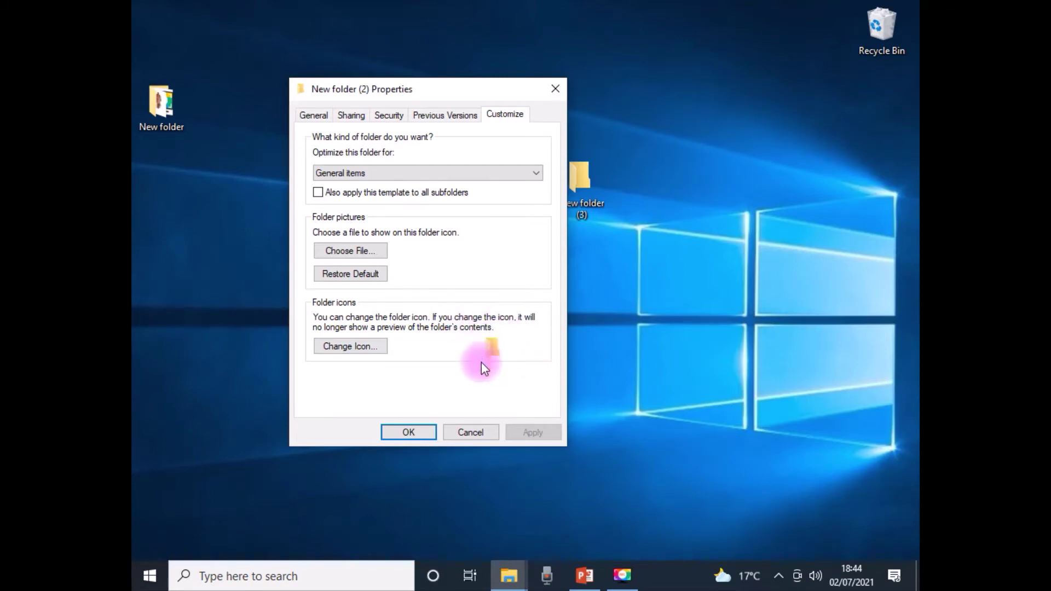
click(345, 347)
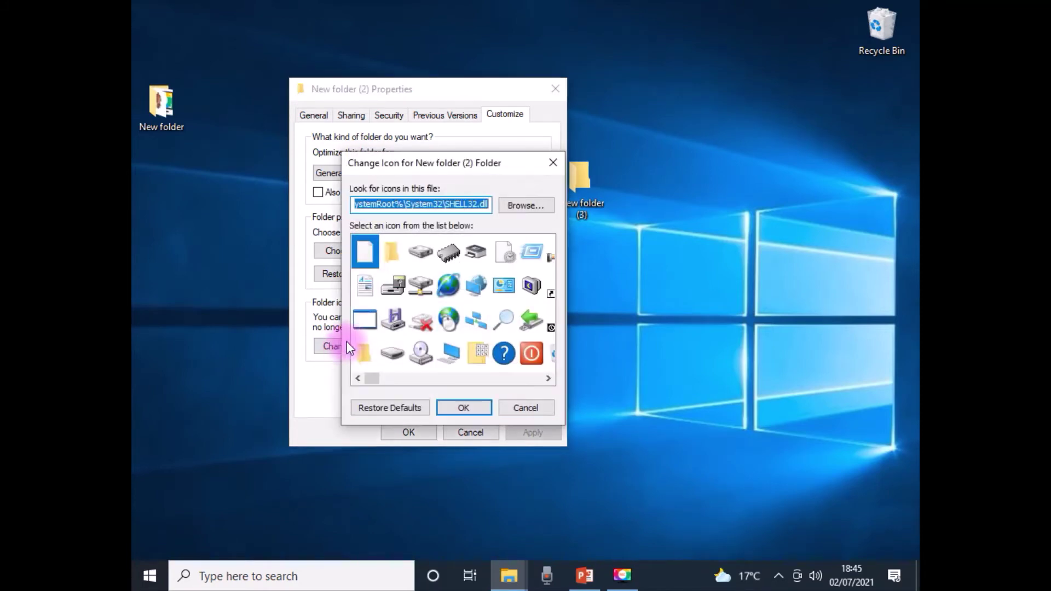
drag(492, 173, 469, 131)
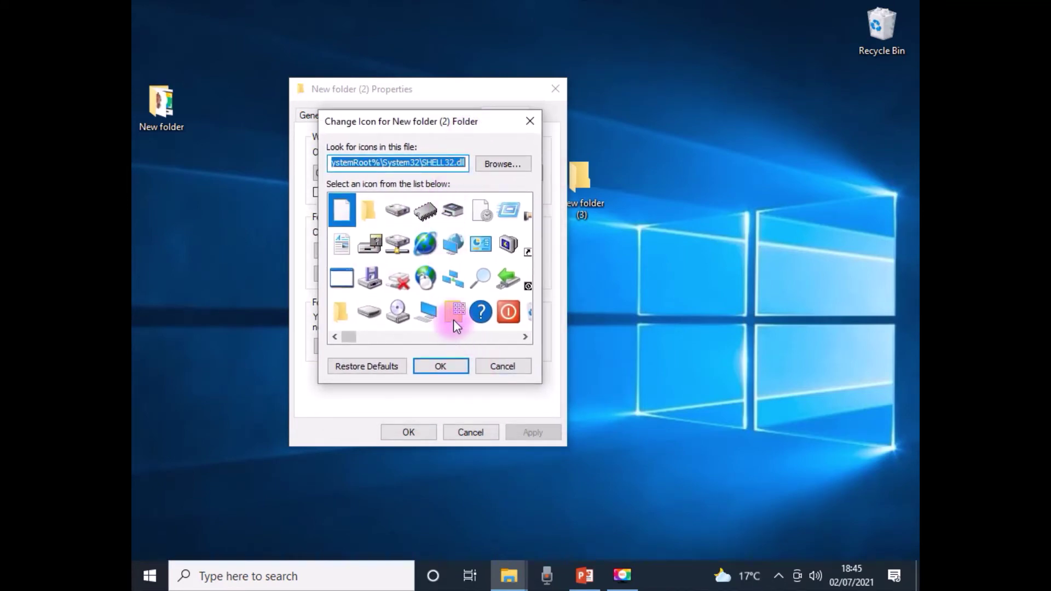
Set the icon of New folder (2) to the framed two-people picture from SHELL32.dll and accept the folder properties.
scroll(419, 294, down, 3)
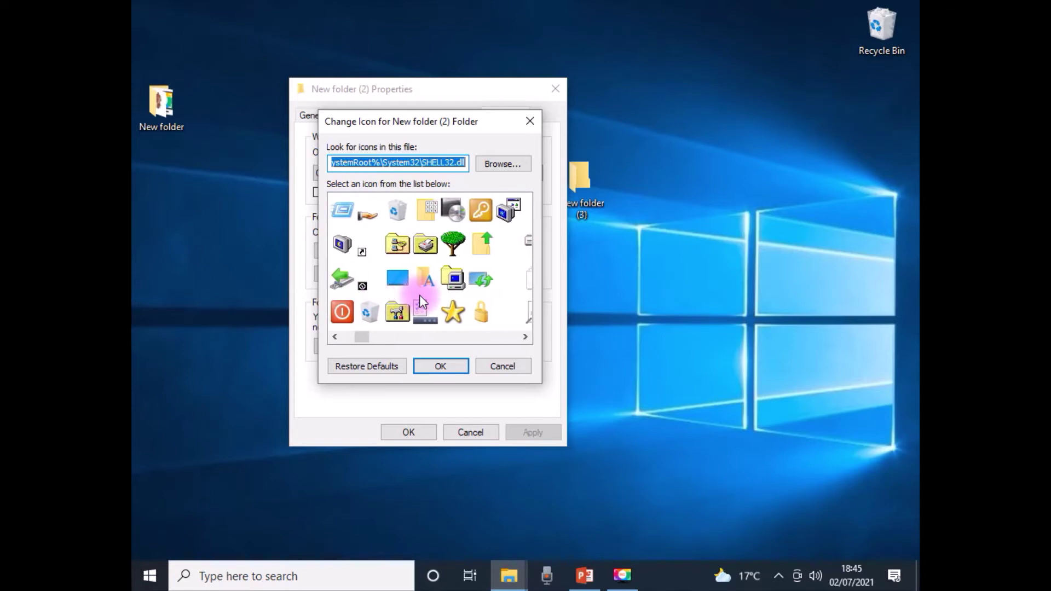
scroll(420, 295, down, 5)
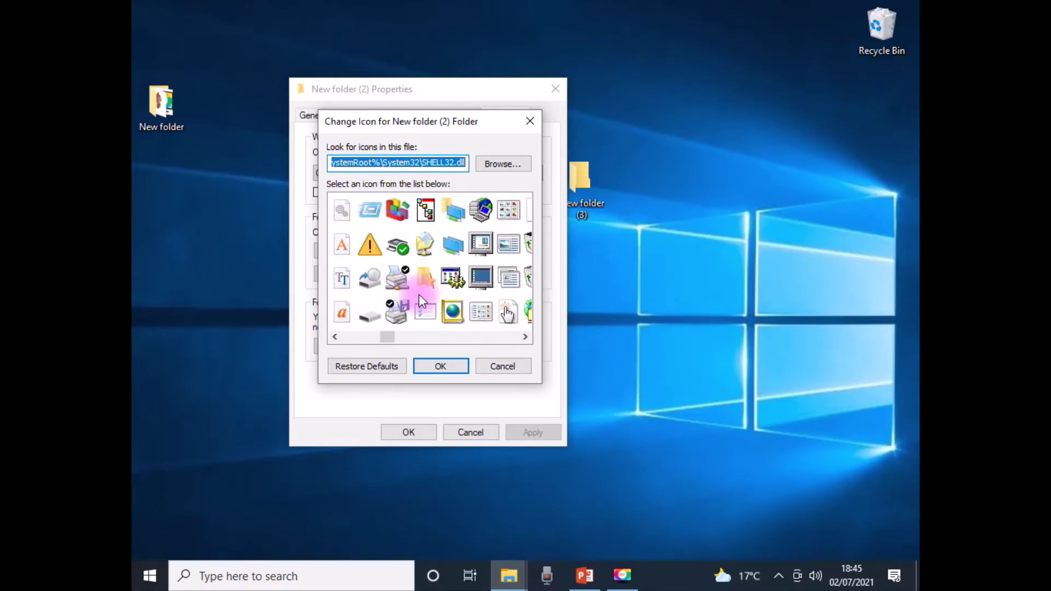
scroll(419, 294, down, 5)
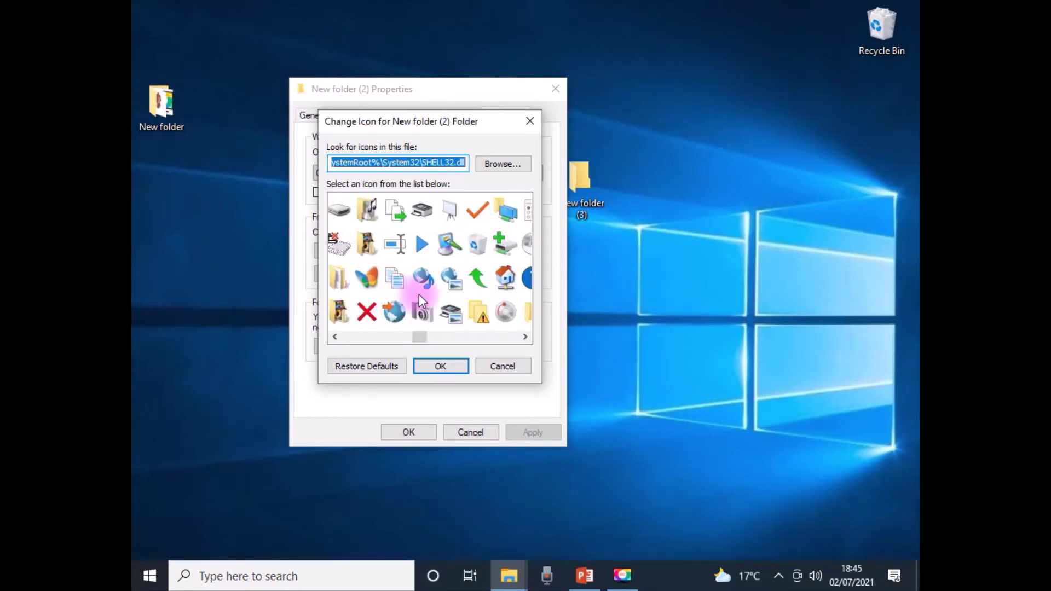
scroll(419, 294, down, 5)
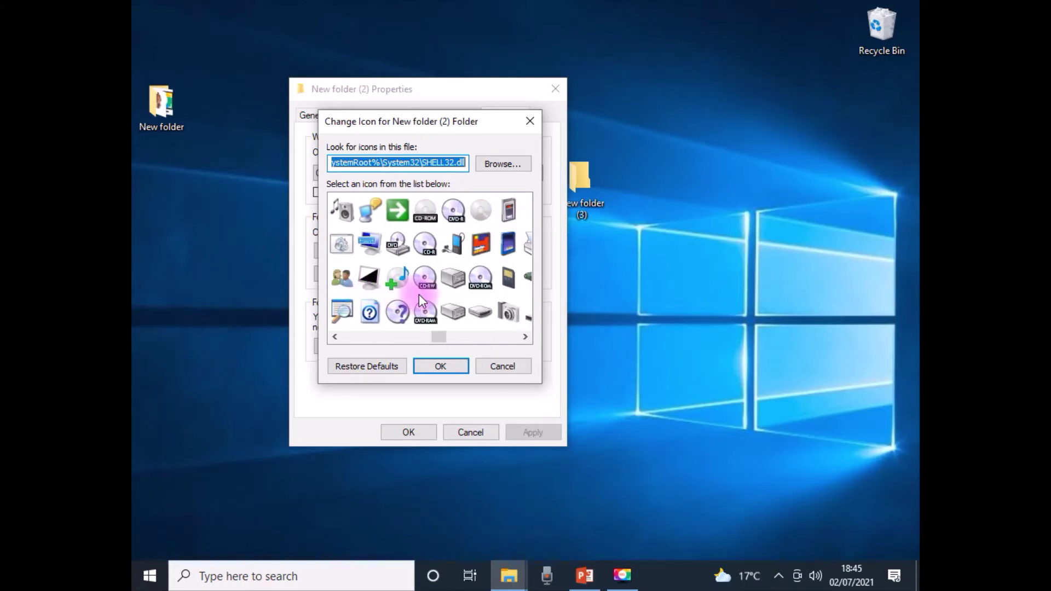
scroll(419, 294, down, 5)
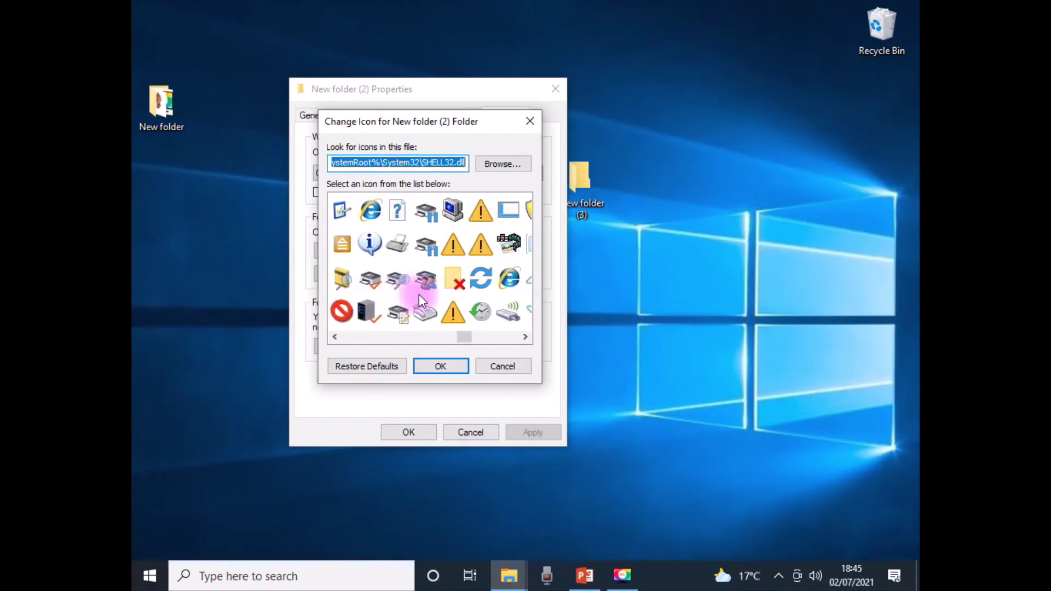
scroll(419, 294, down, 3)
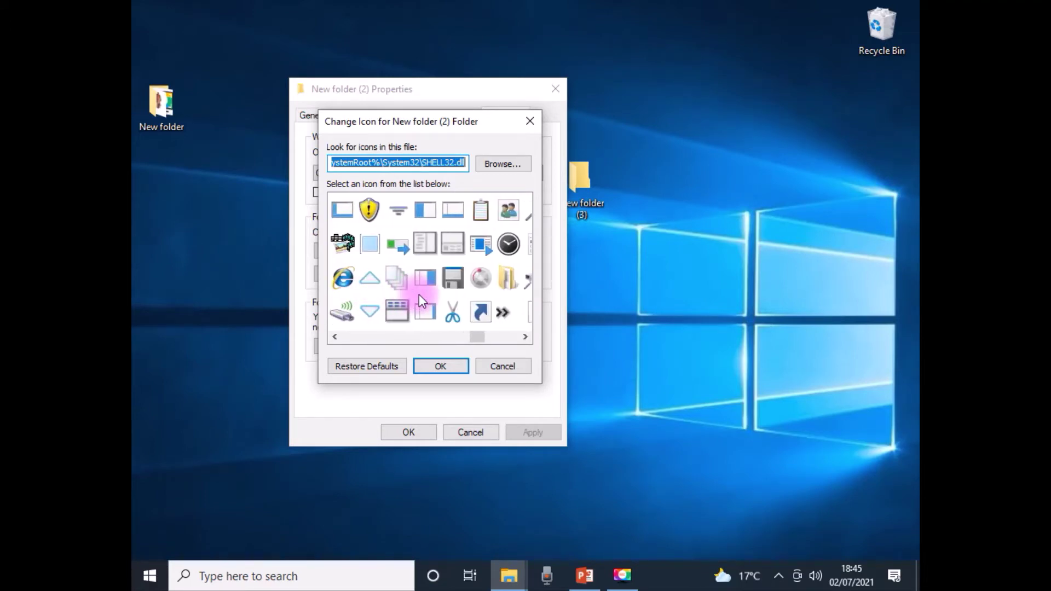
scroll(419, 294, down, 4)
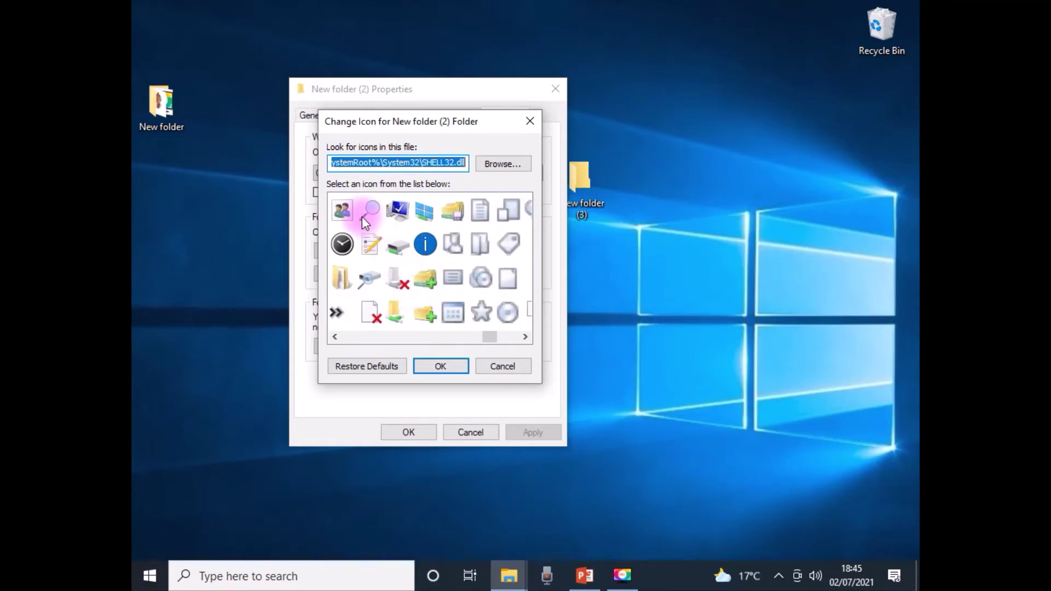
click(343, 211)
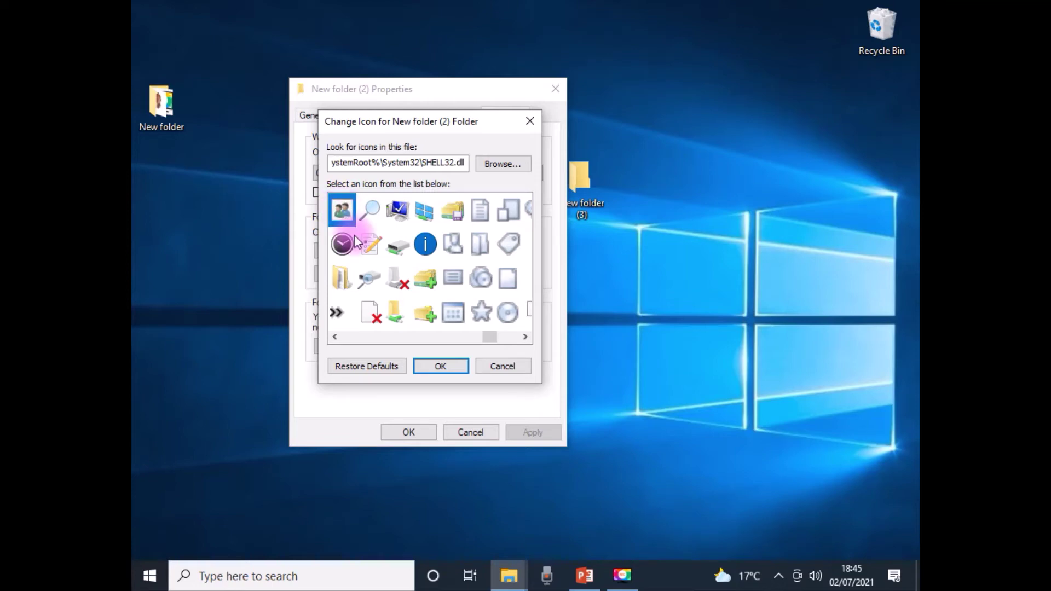
click(441, 367)
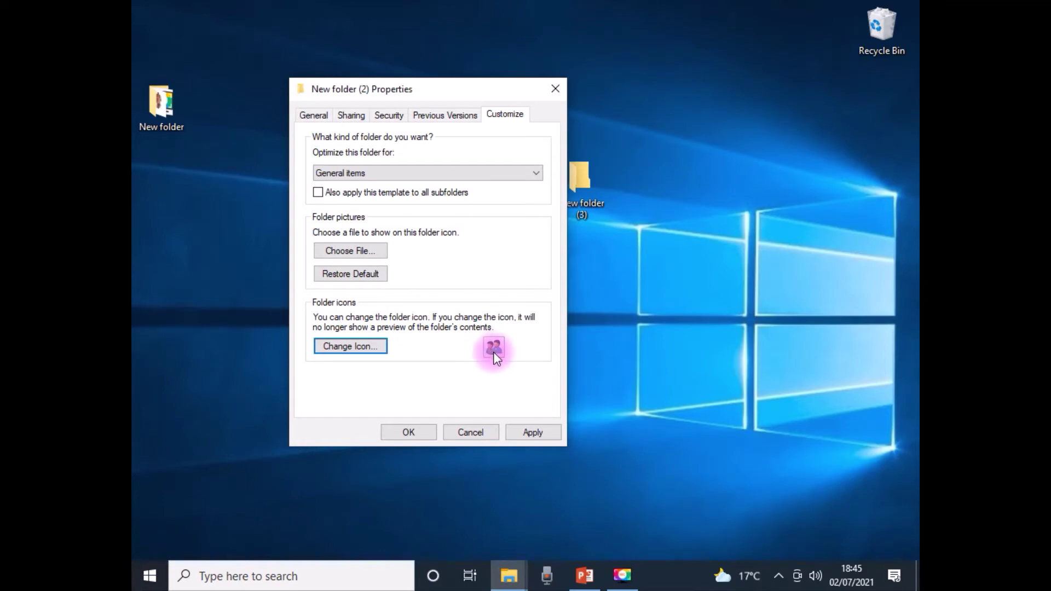
click(415, 429)
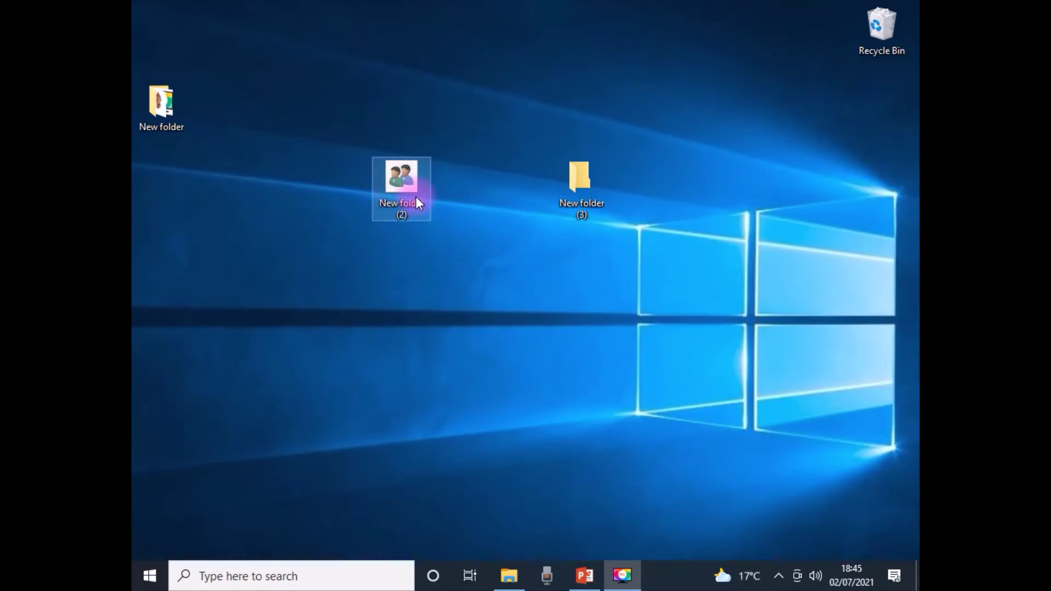
Open New folder (2) to check its contents, close it, and refresh the desktop.
click(406, 182)
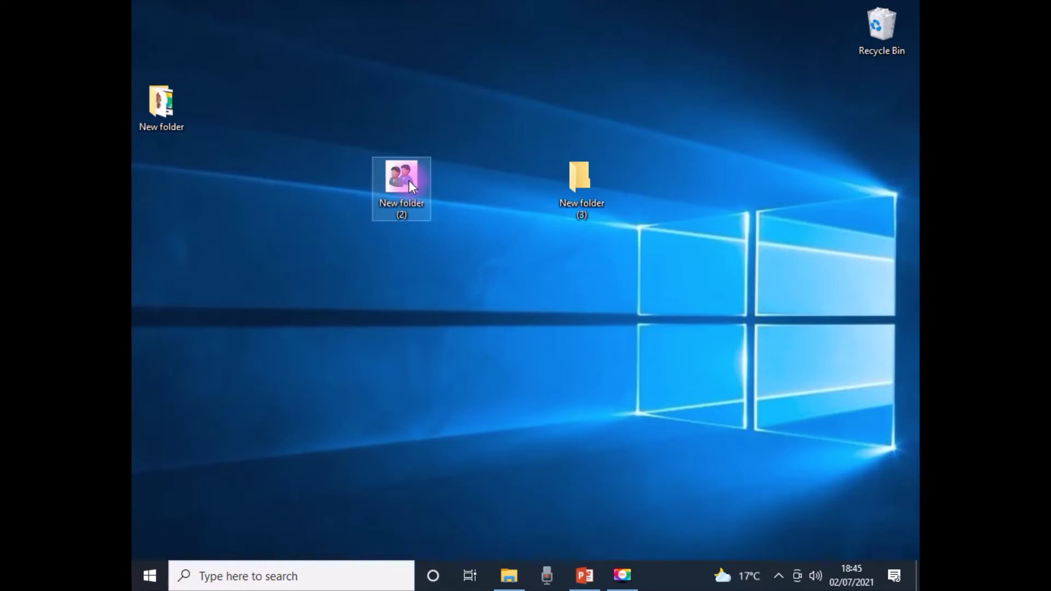
double_click(409, 180)
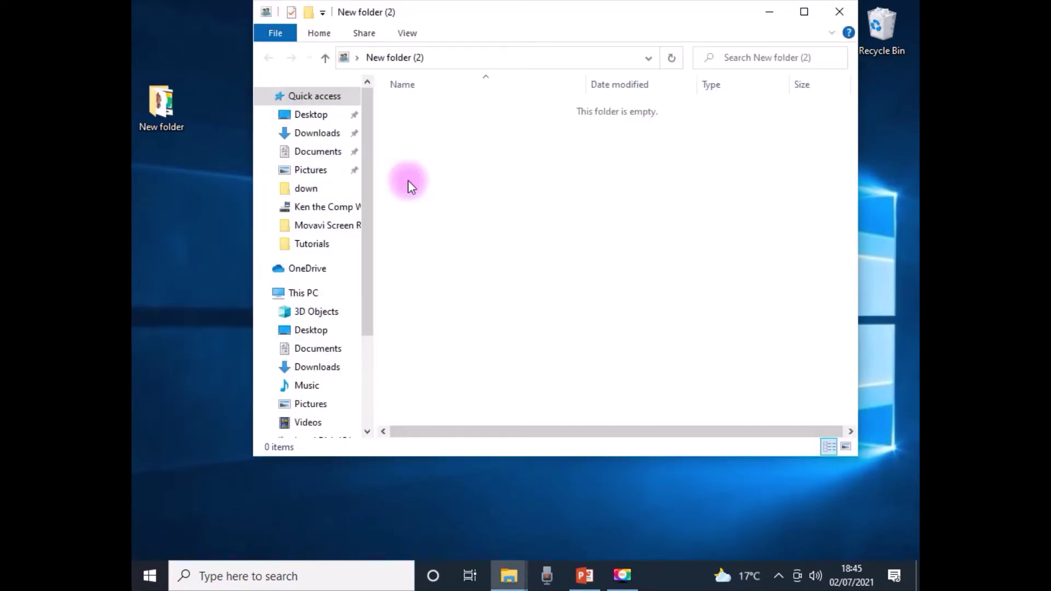
click(838, 16)
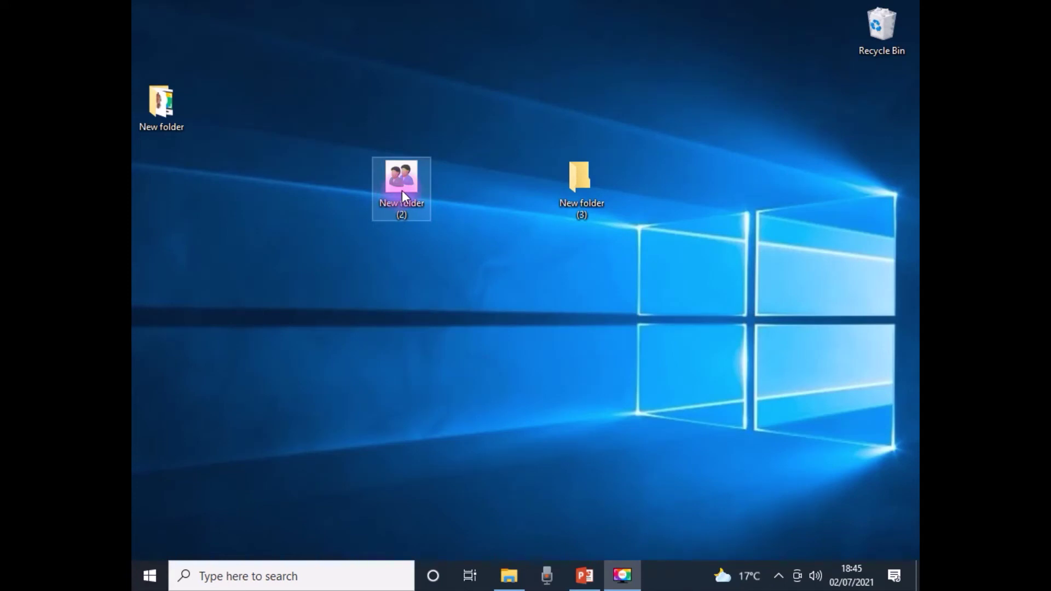
click(415, 233)
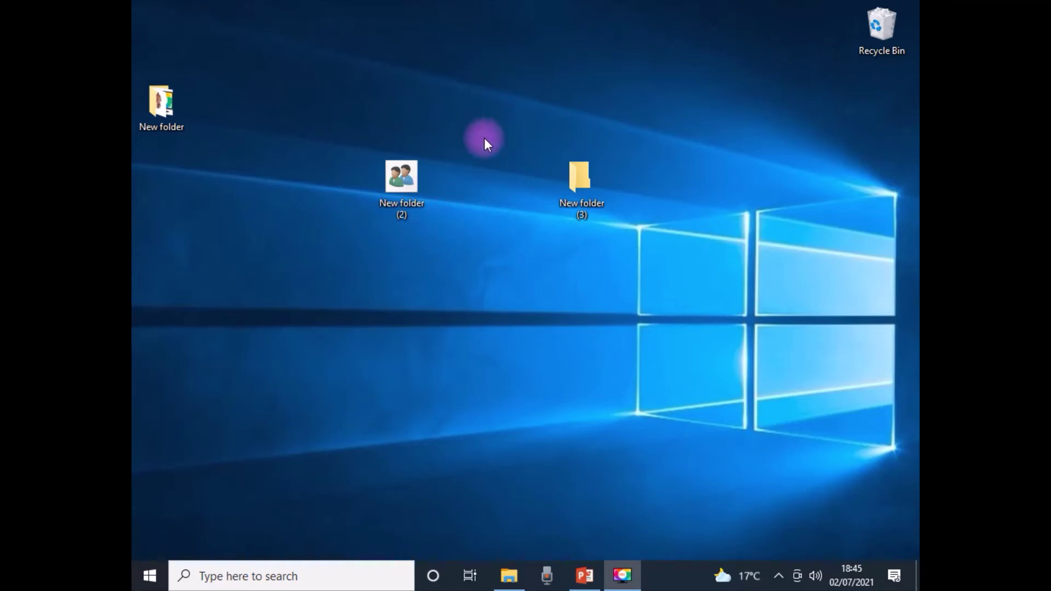
right_click(452, 259)
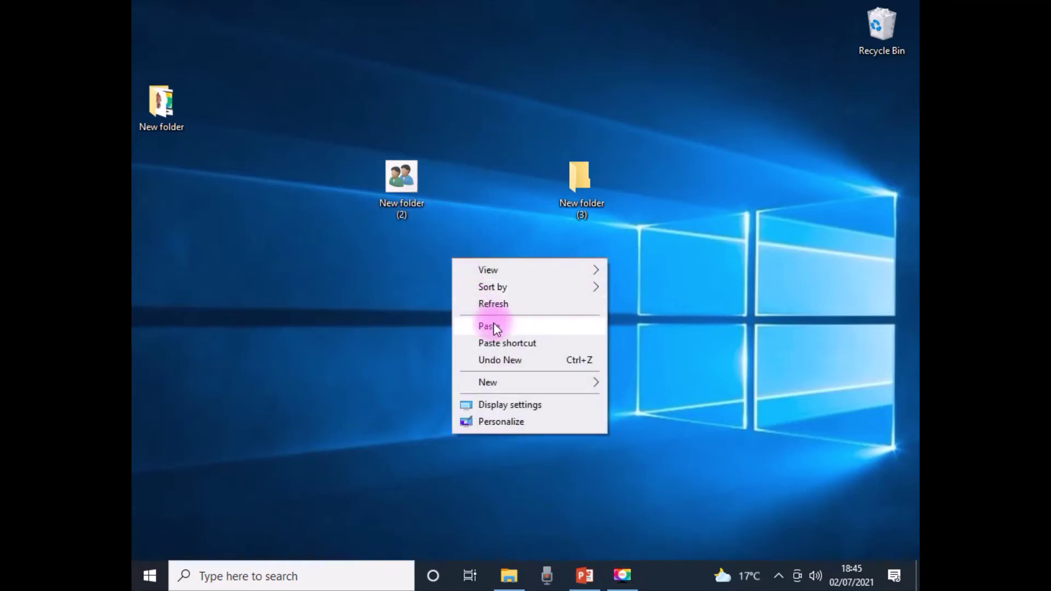
click(494, 303)
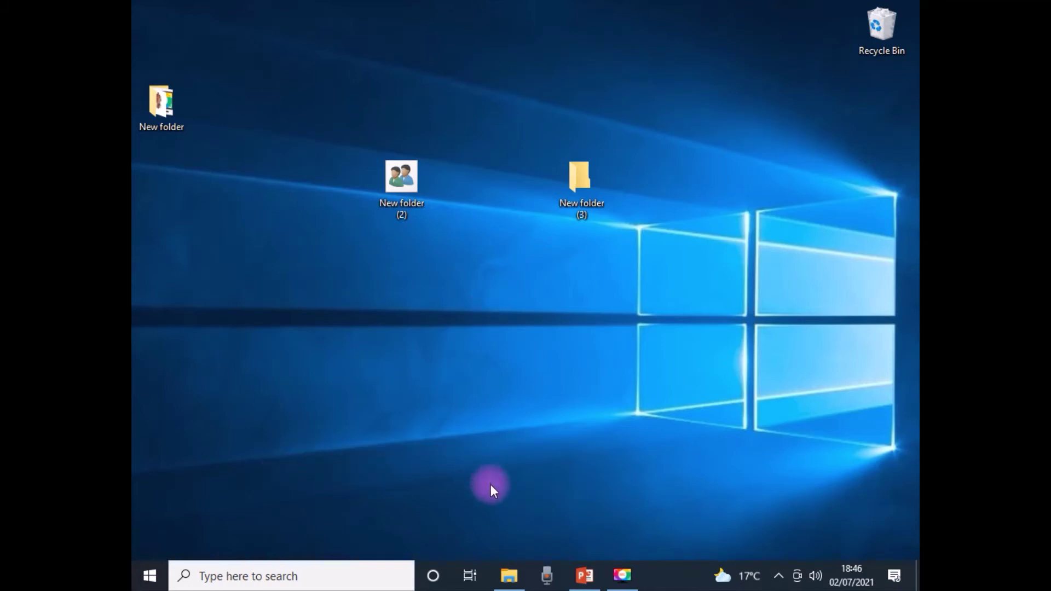
Copy the mind speak logo image from the Ken the Comp Wiz folder and paste it onto the desktop.
mouse_move(513, 584)
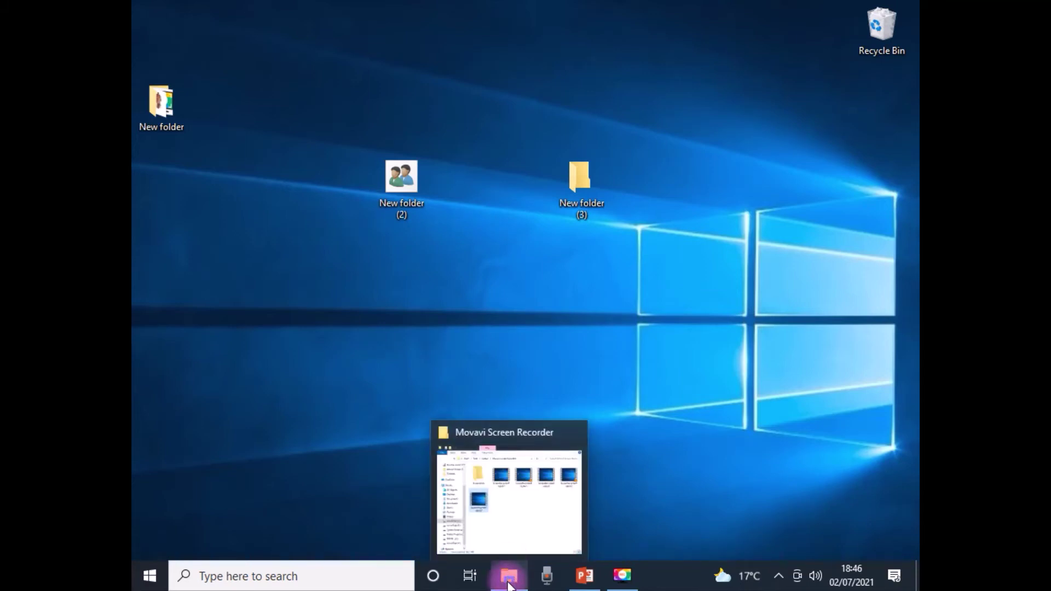
click(494, 534)
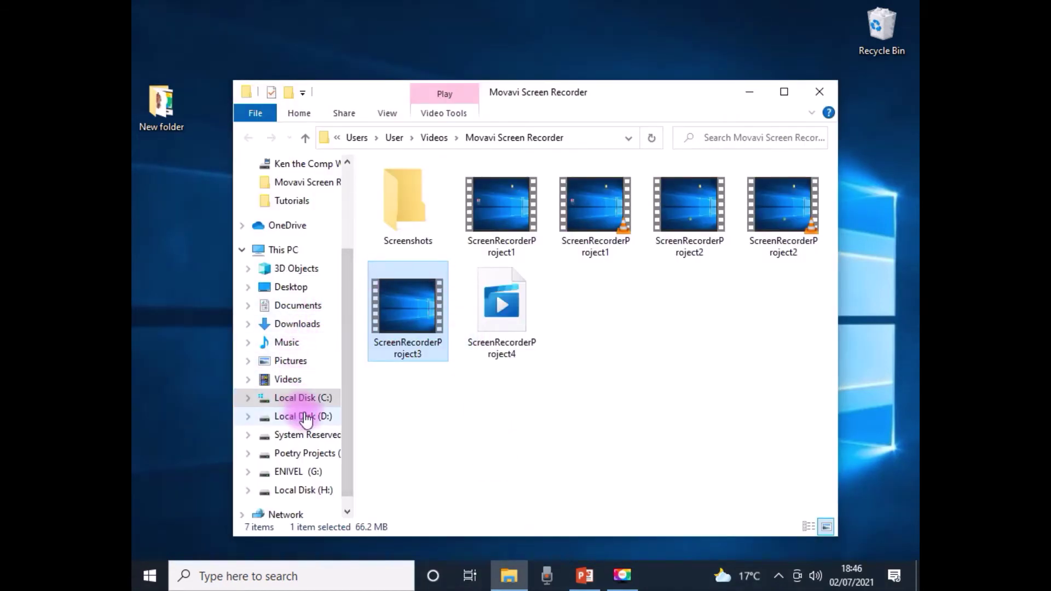
scroll(325, 249, up, 1)
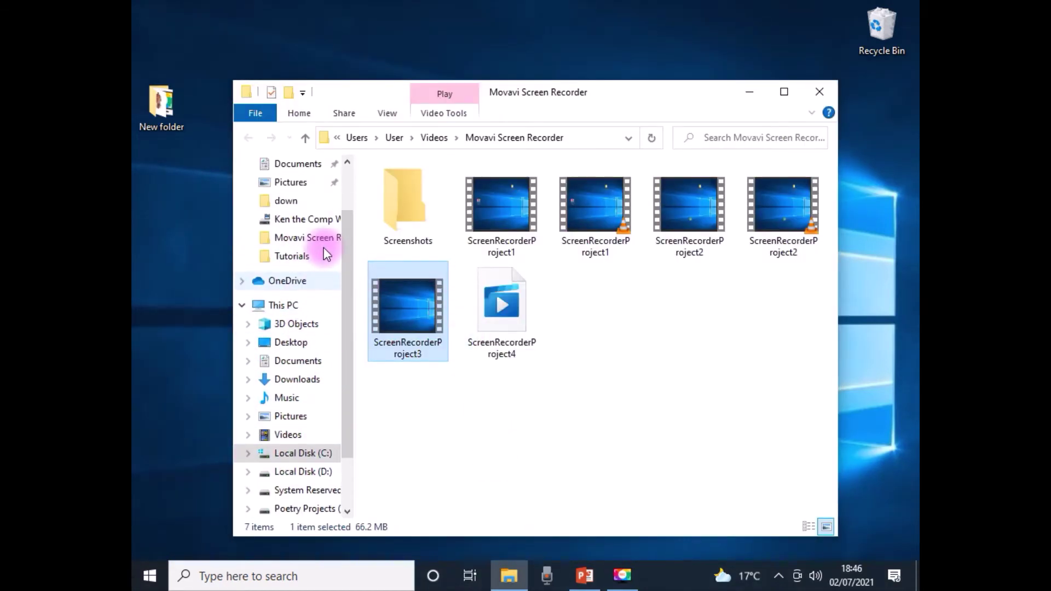
click(296, 219)
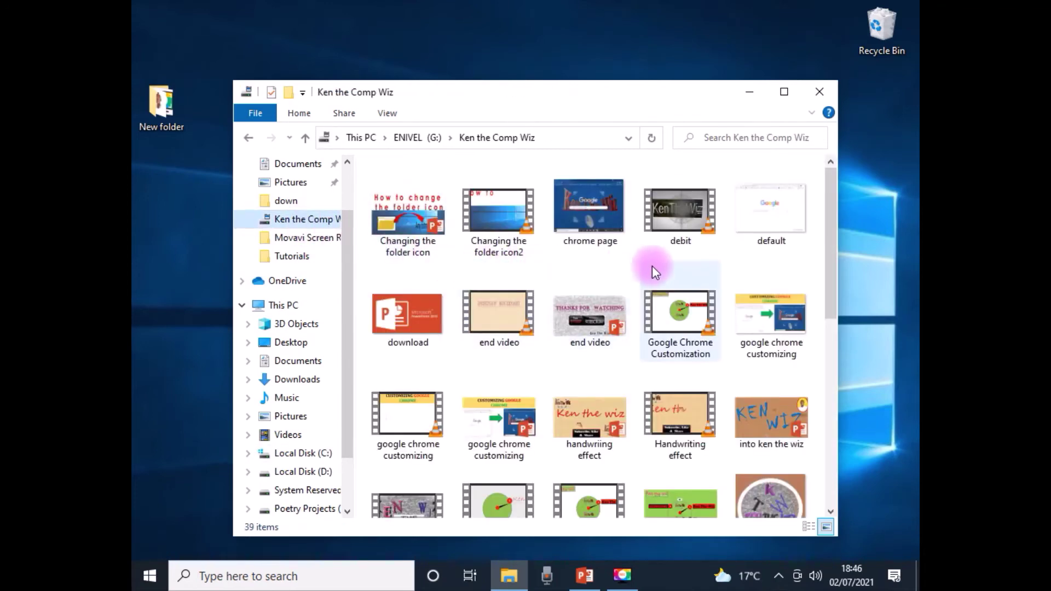
scroll(734, 280, down, 5)
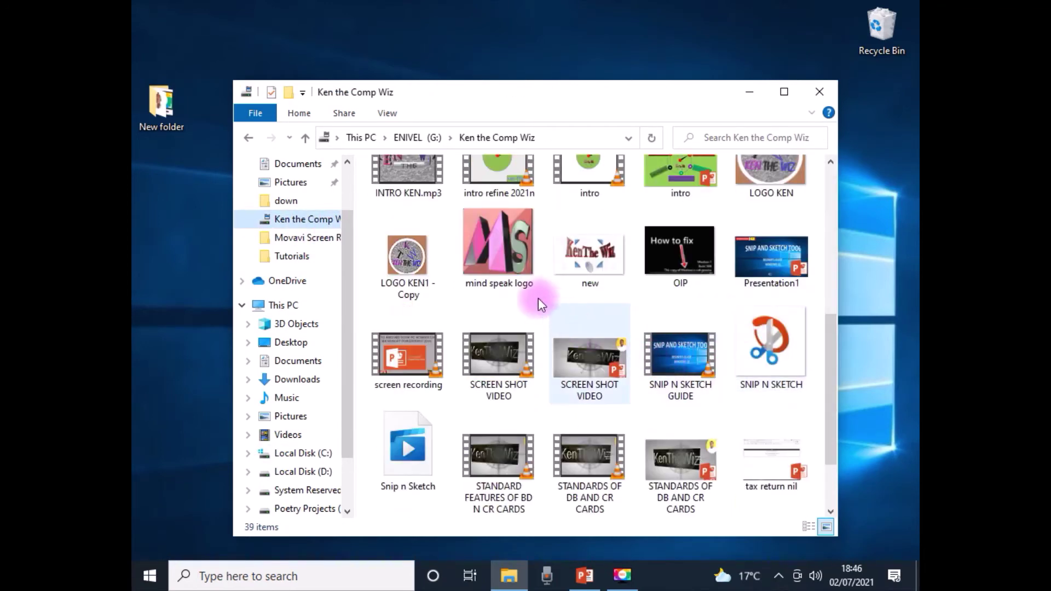
right_click(507, 238)
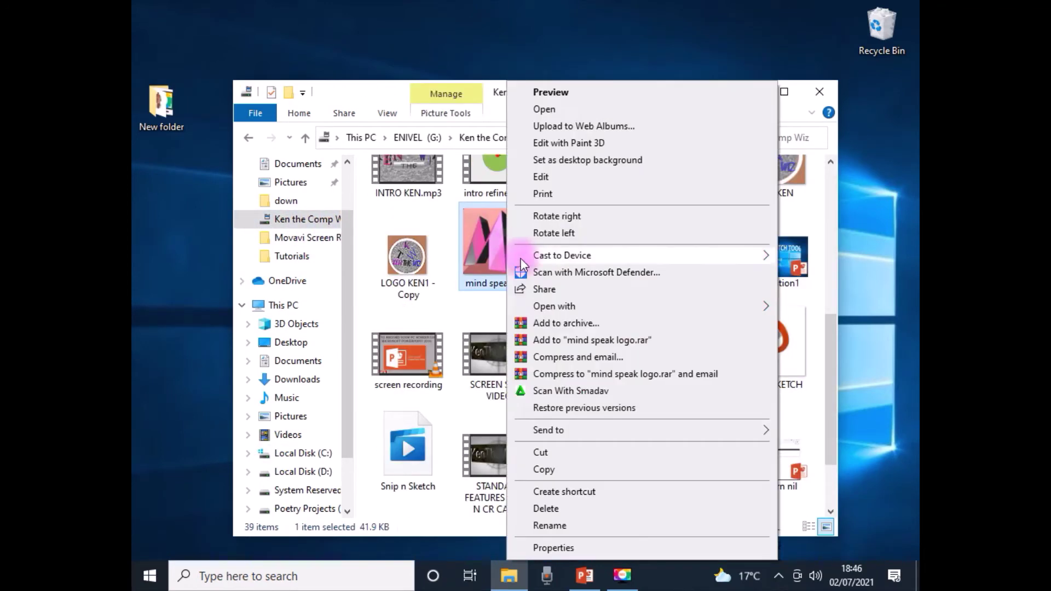
click(567, 465)
click(822, 88)
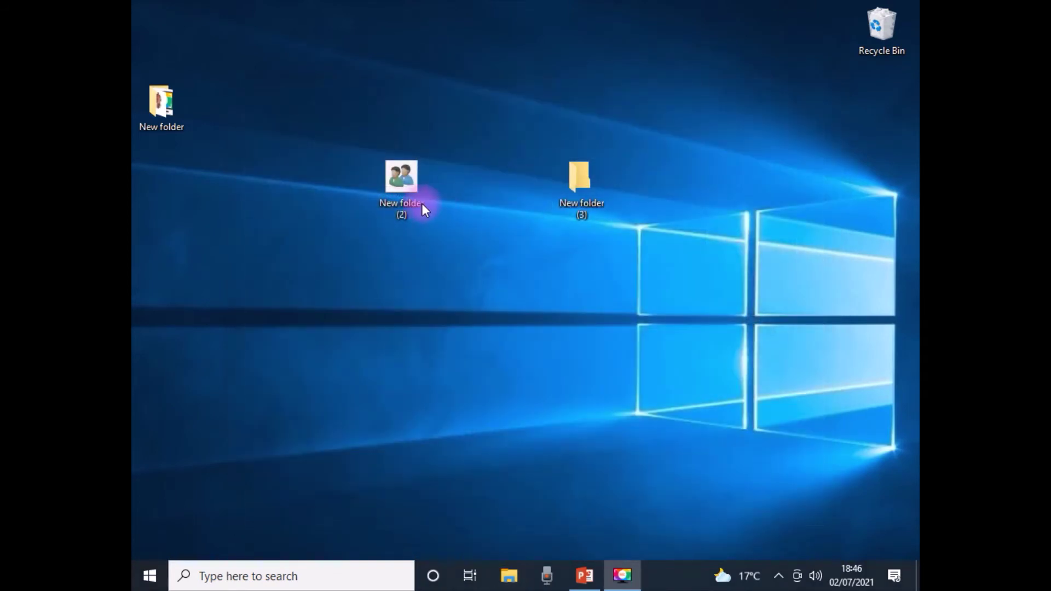
right_click(346, 286)
click(381, 350)
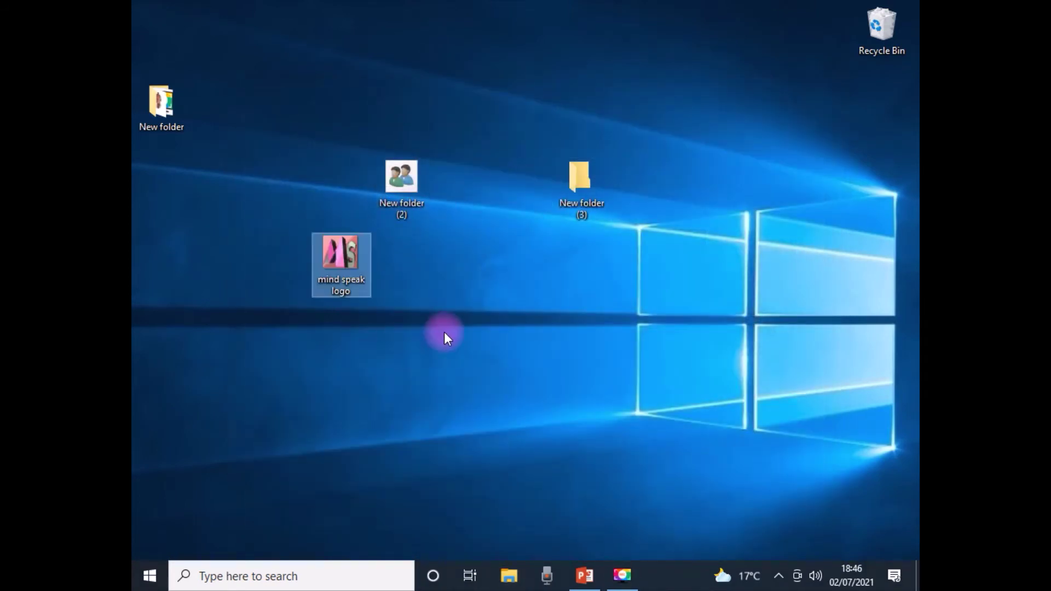
Open the desktop copy of the mind speak logo image in Paint for editing.
mouse_move(342, 265)
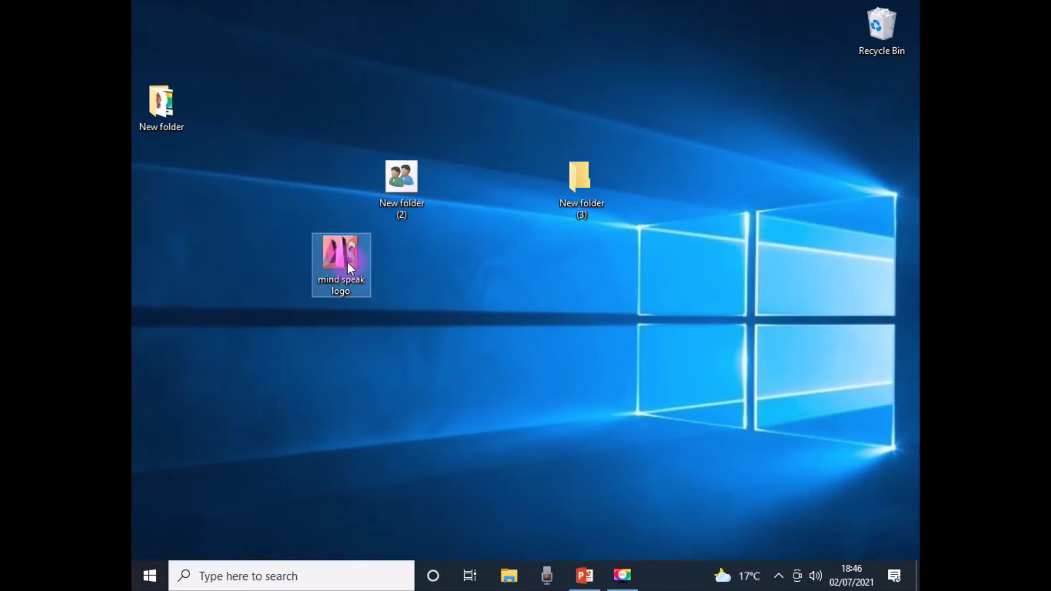
right_click(347, 262)
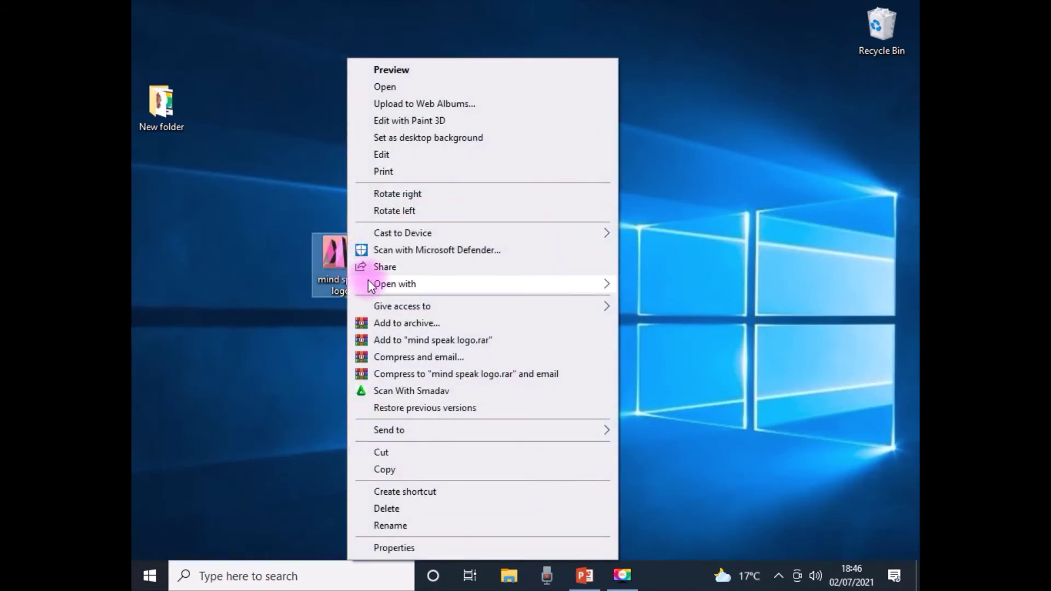
mouse_move(372, 285)
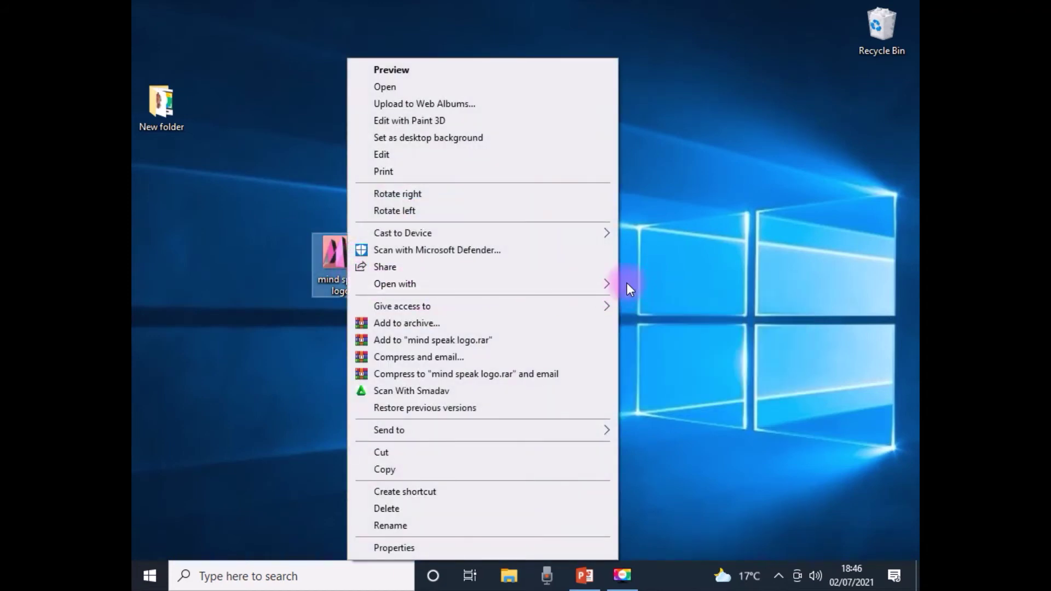
click(635, 283)
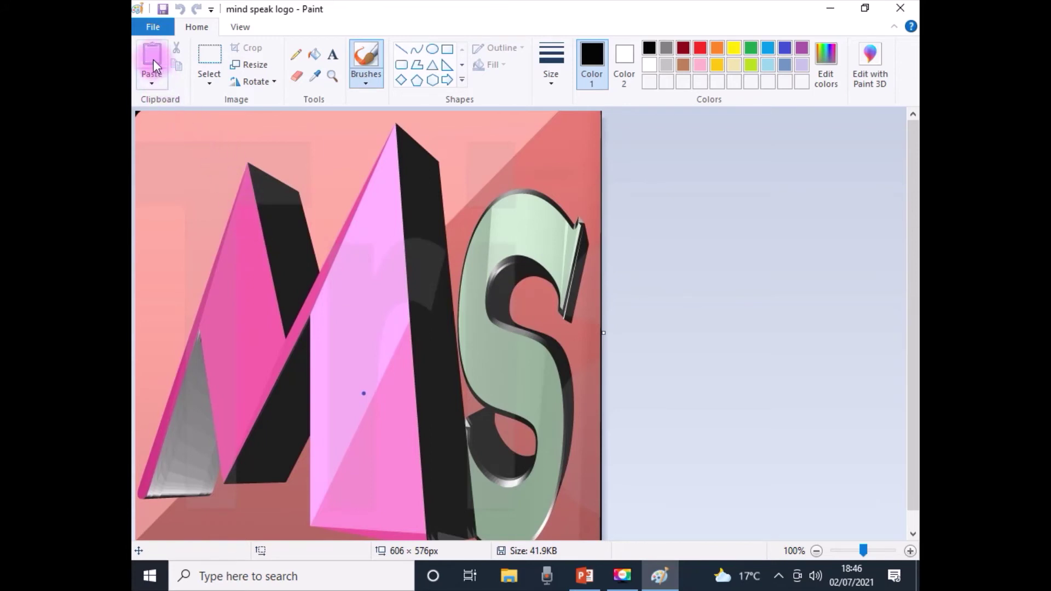
Save the logo to the desktop as a 24-bit BMP picture named icon2.
click(149, 26)
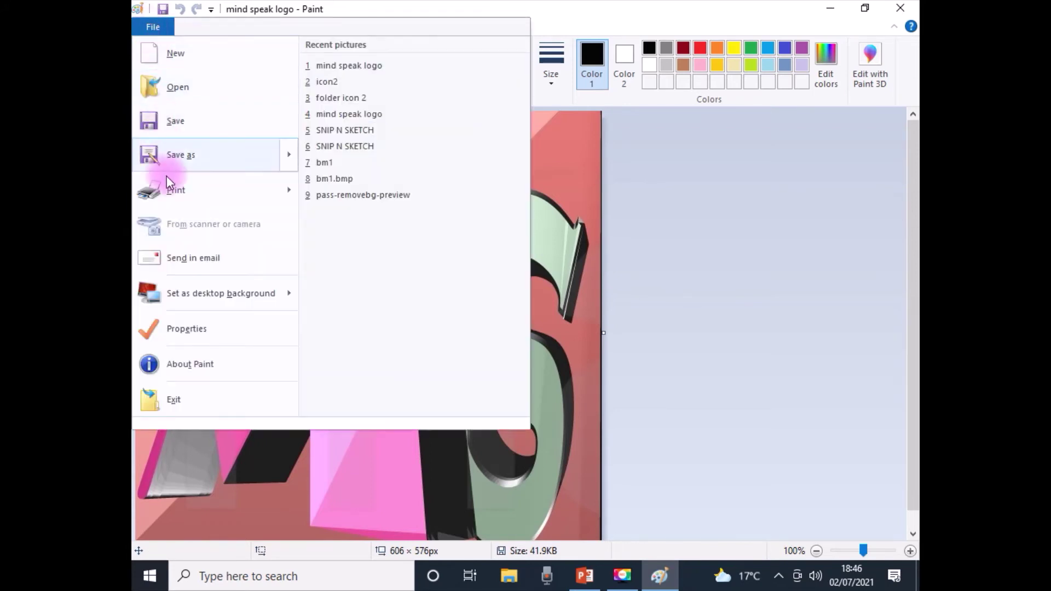
mouse_move(187, 156)
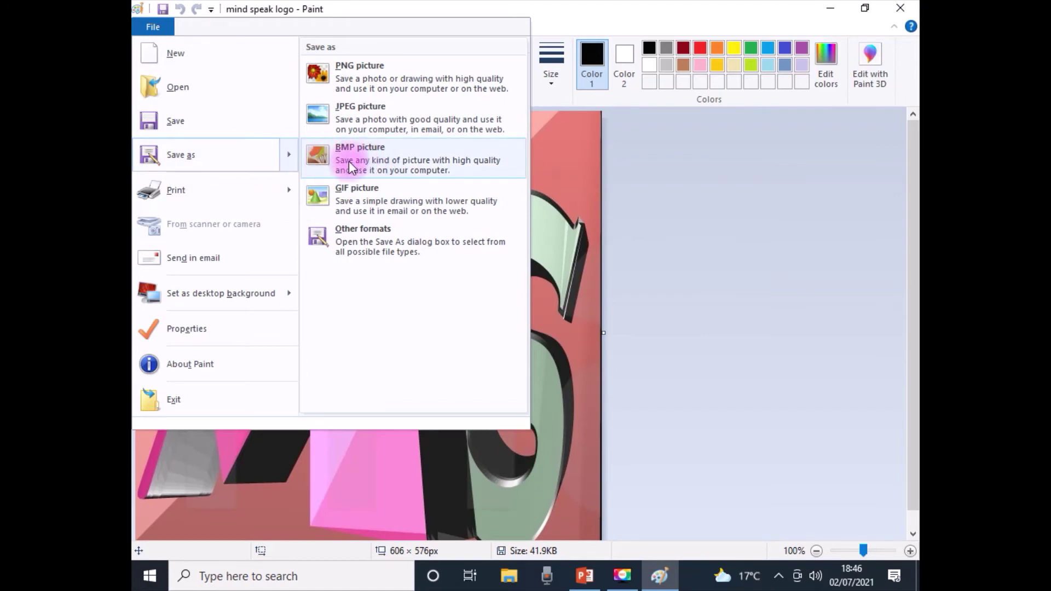
click(385, 165)
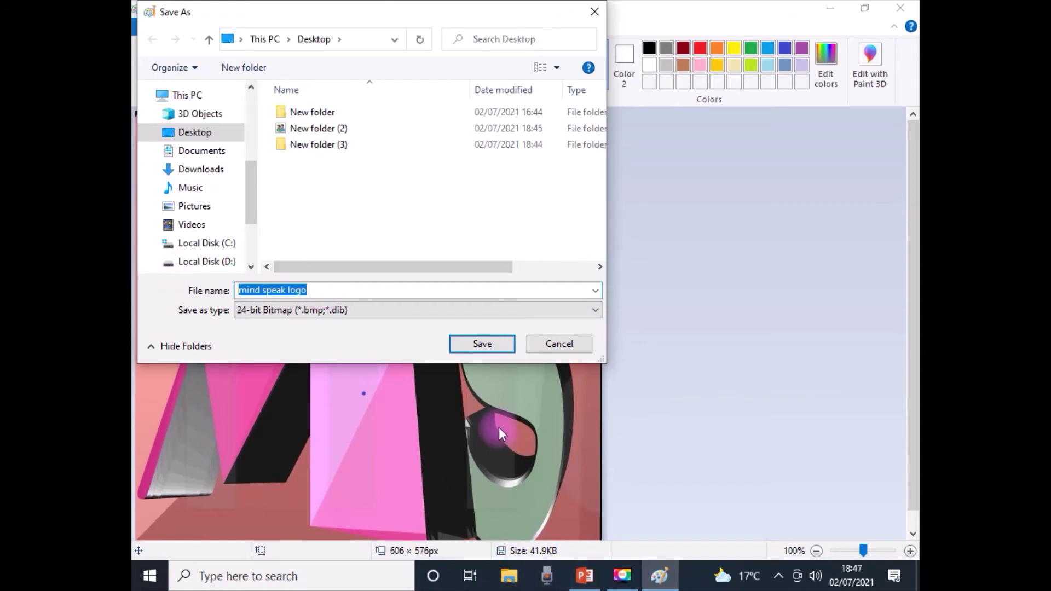
text(ic)
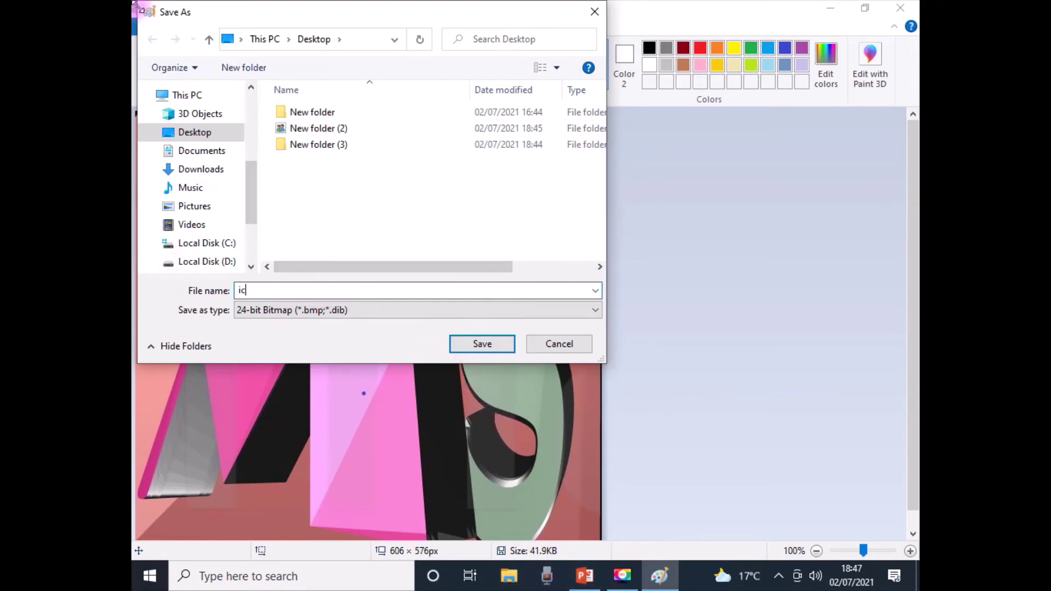
text(on2)
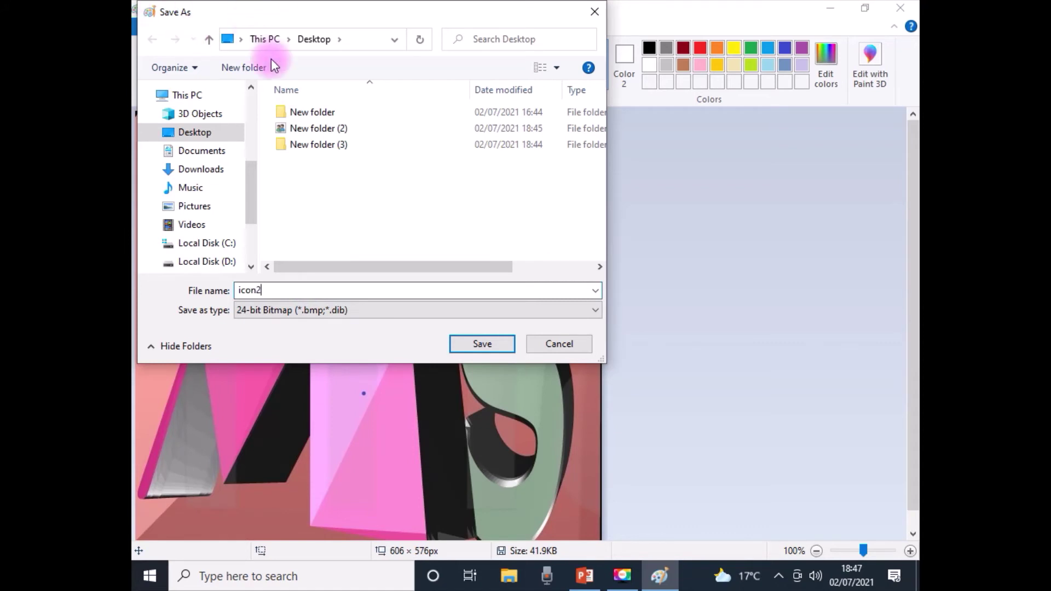
click(481, 343)
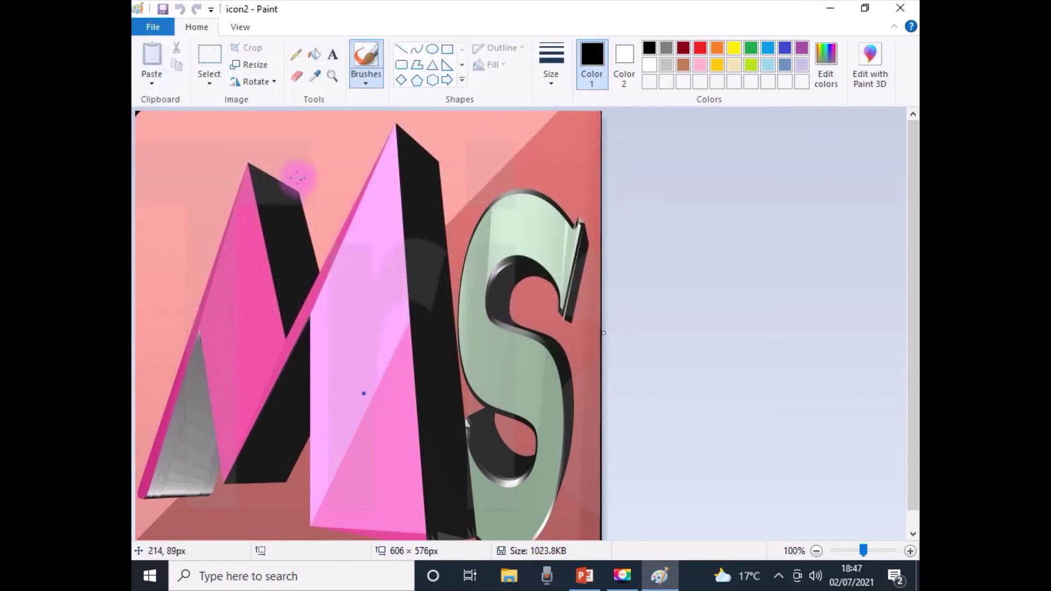
Resize the icon2 image to 70 pixels horizontally with the aspect ratio maintained, save it, and close Paint.
click(253, 70)
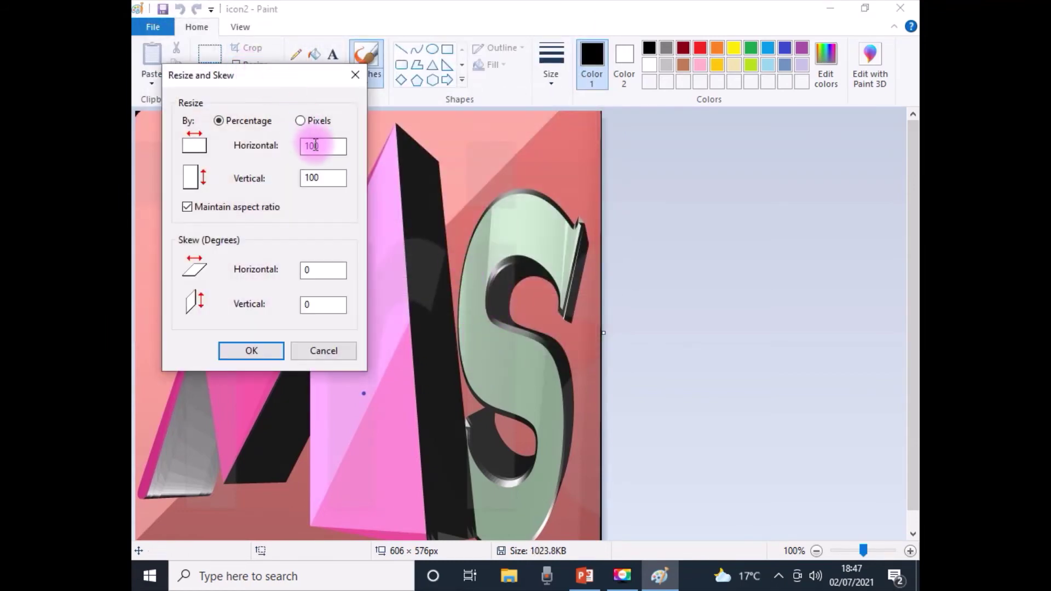
click(301, 121)
double_click(328, 145)
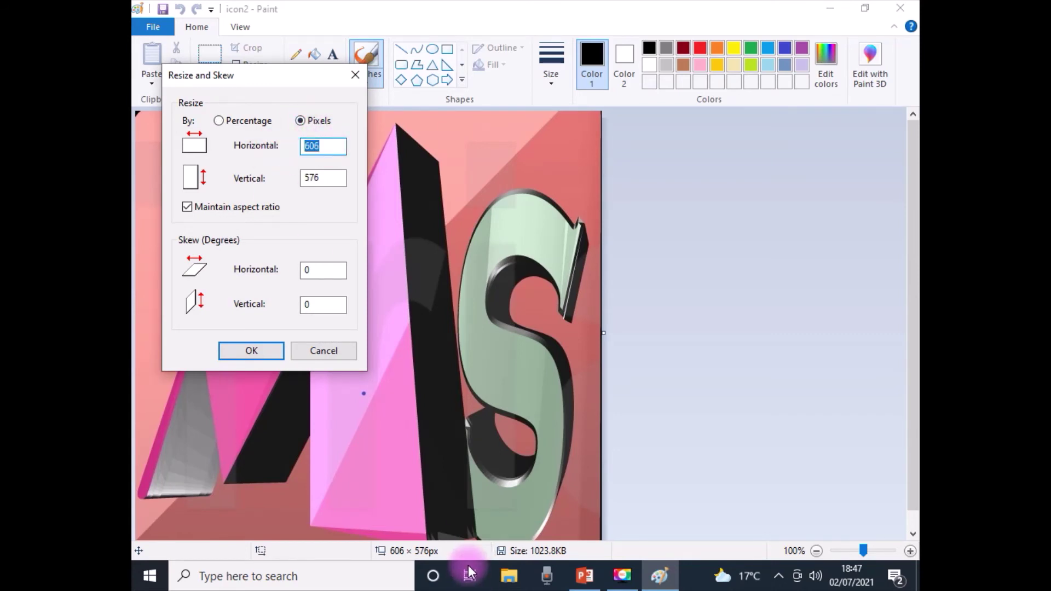
text(70)
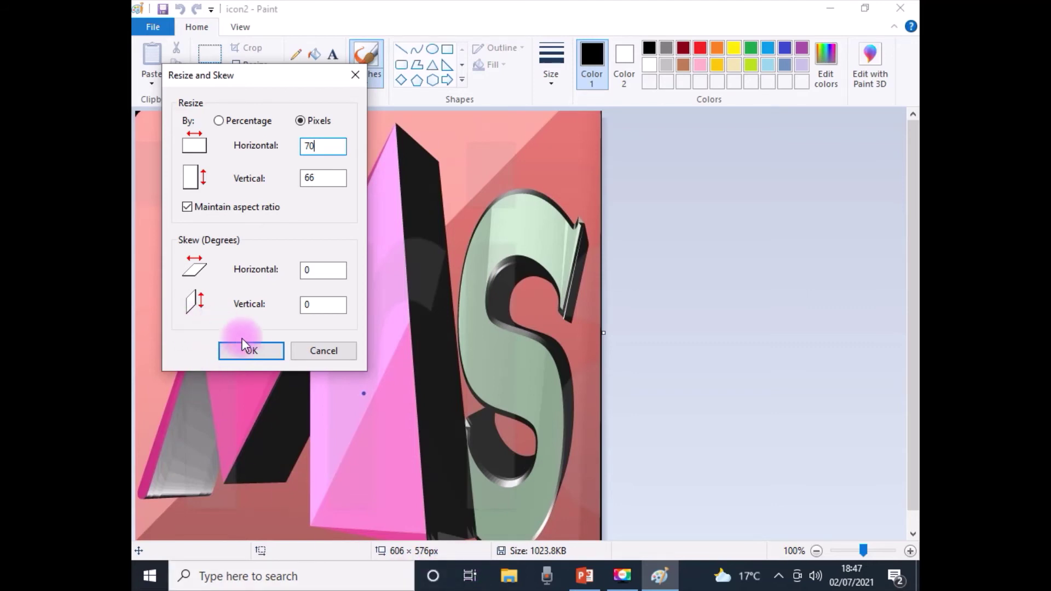
click(251, 350)
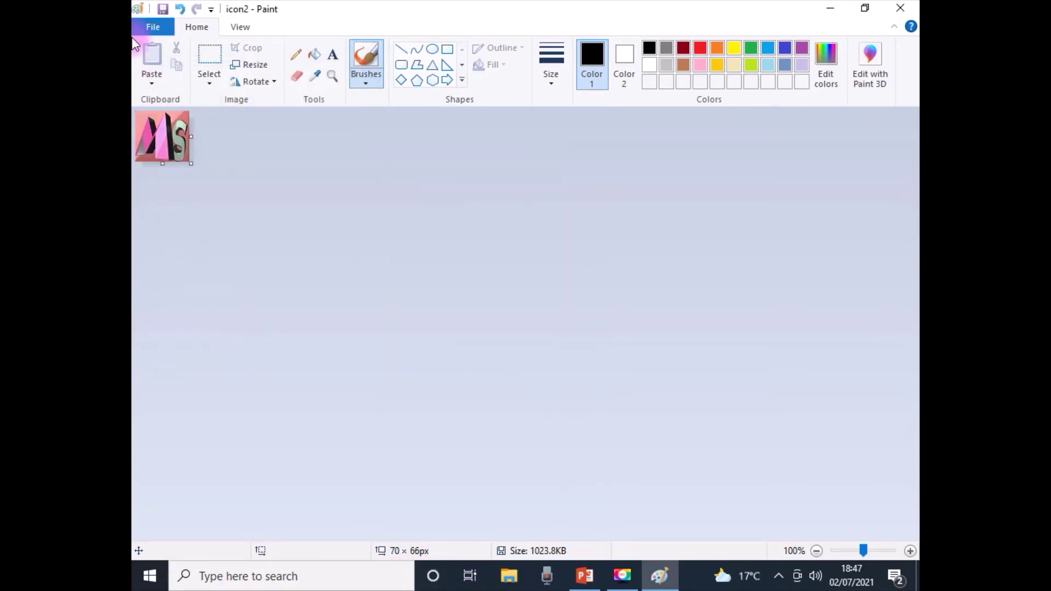
click(163, 9)
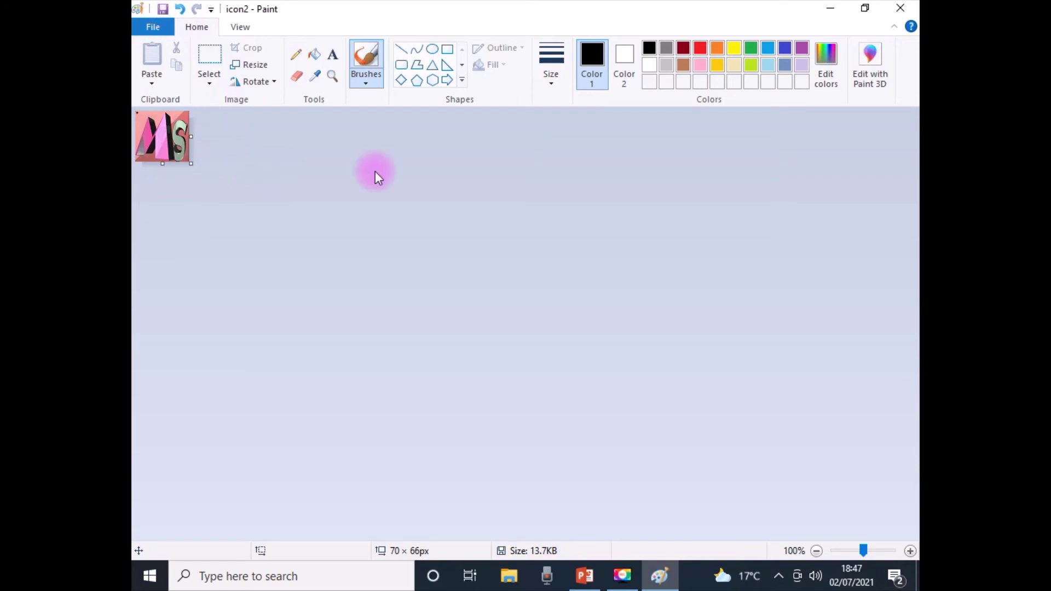
click(906, 10)
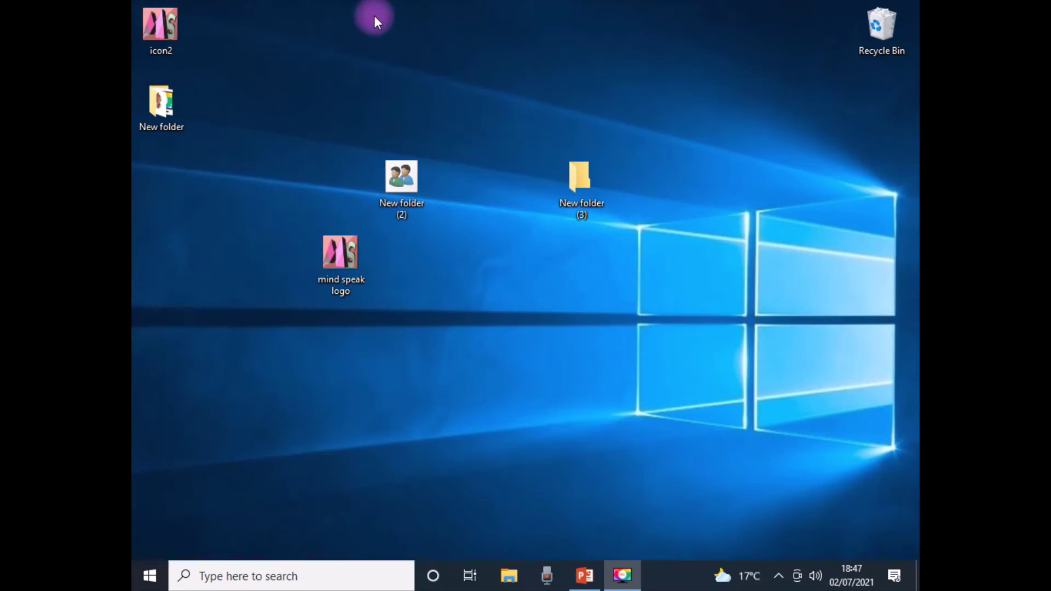
Move the icon2 file on the desktop to the free space just above New folder (3).
drag(170, 22, 521, 130)
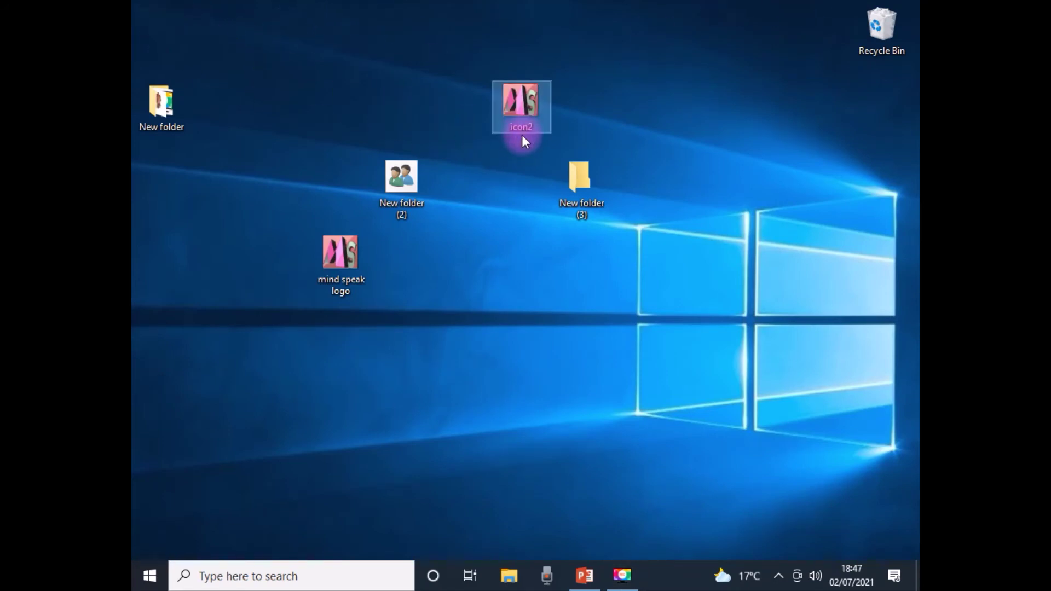
mouse_move(520, 102)
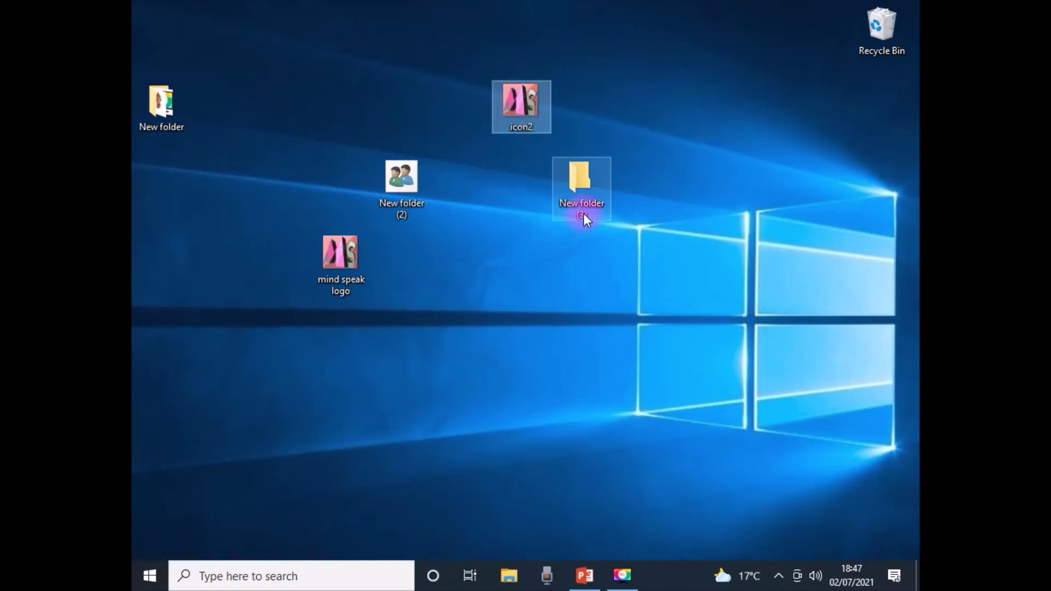
Open the icon chooser from the customization properties of New folder (3).
mouse_move(578, 197)
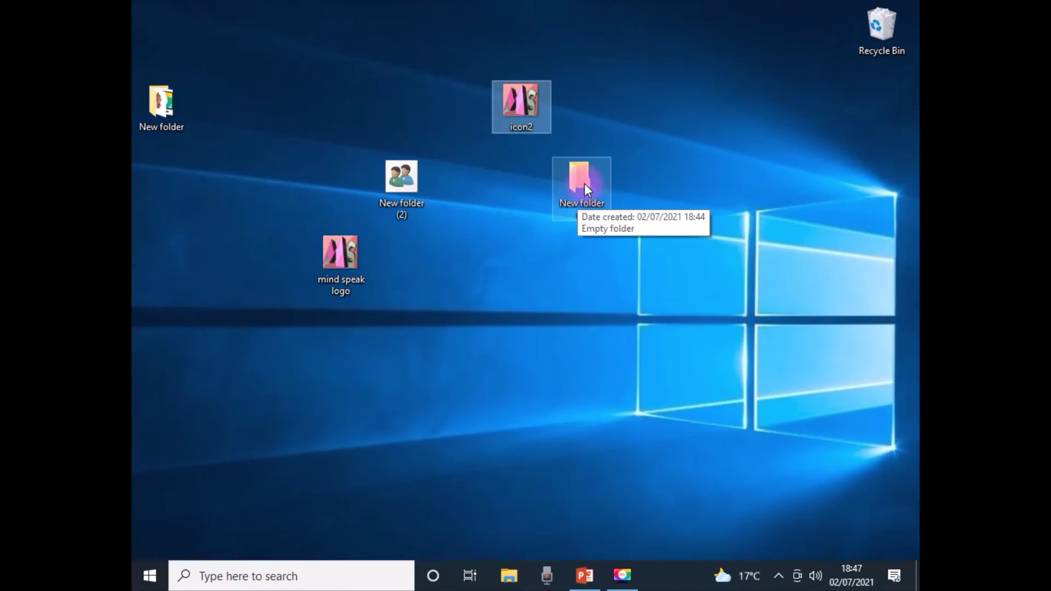
right_click(584, 183)
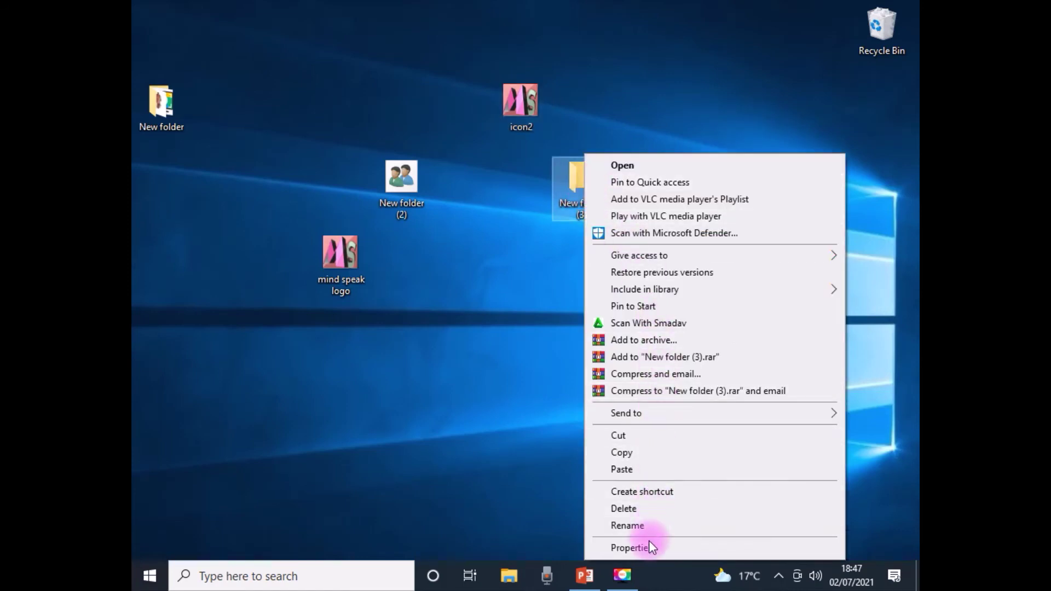
click(629, 548)
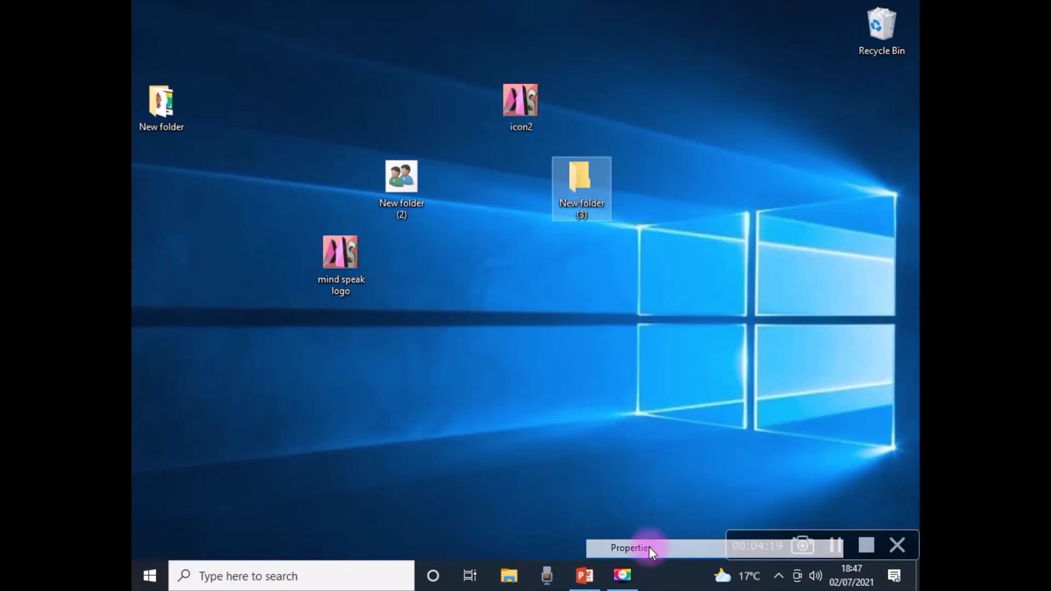
drag(758, 185, 502, 88)
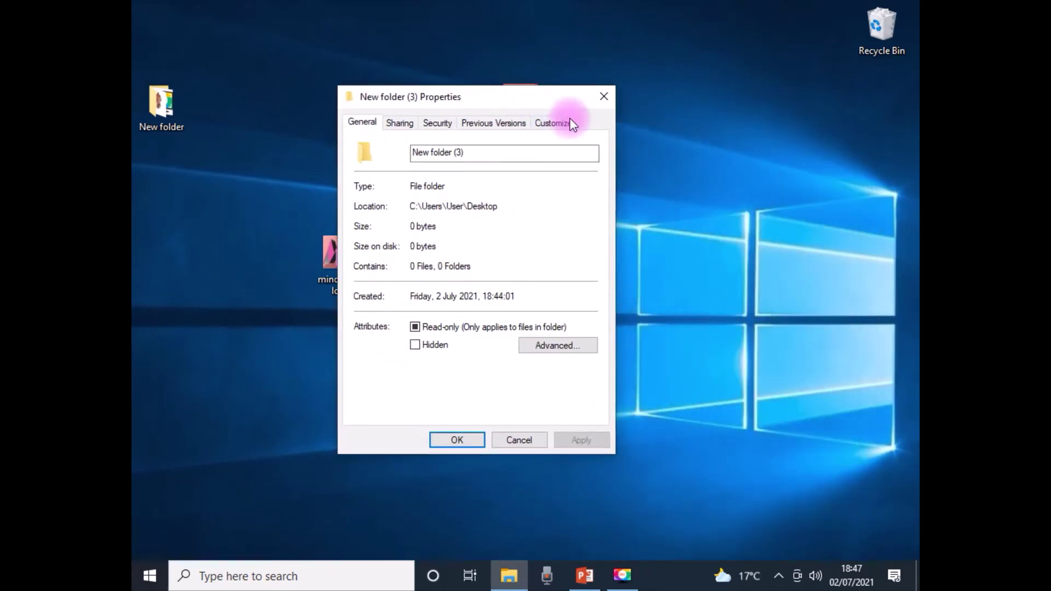
click(572, 123)
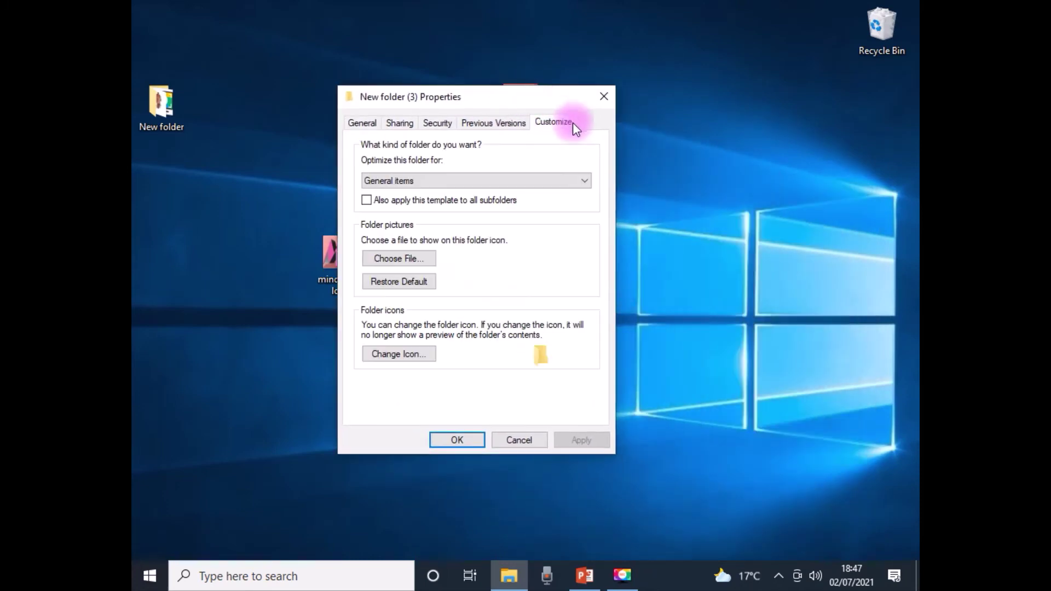
click(411, 354)
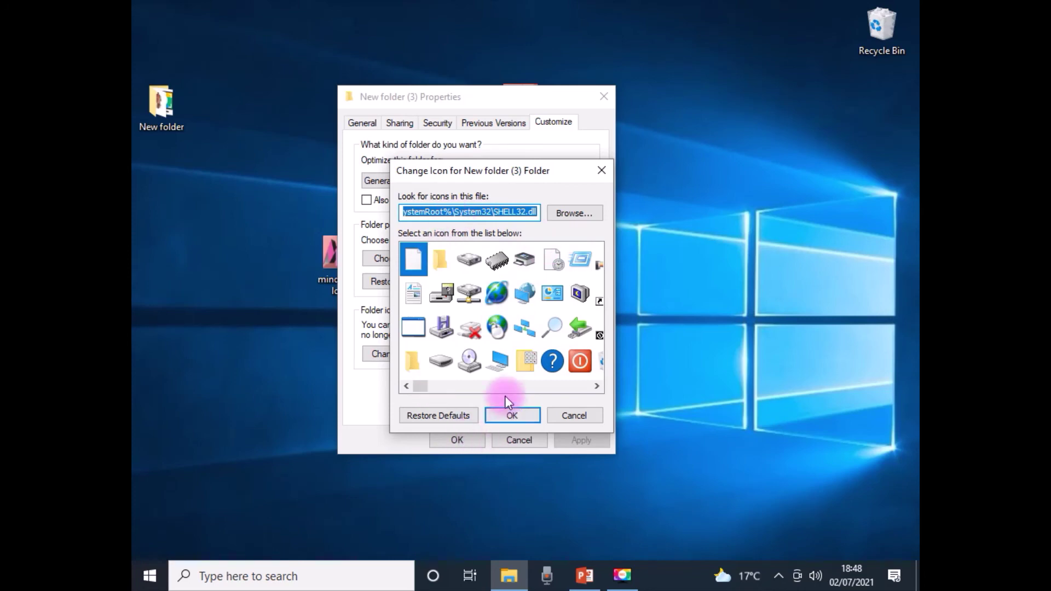
Browse the desktop for a custom icon file for New folder (3), with all file types listed.
scroll(486, 356, right, 10)
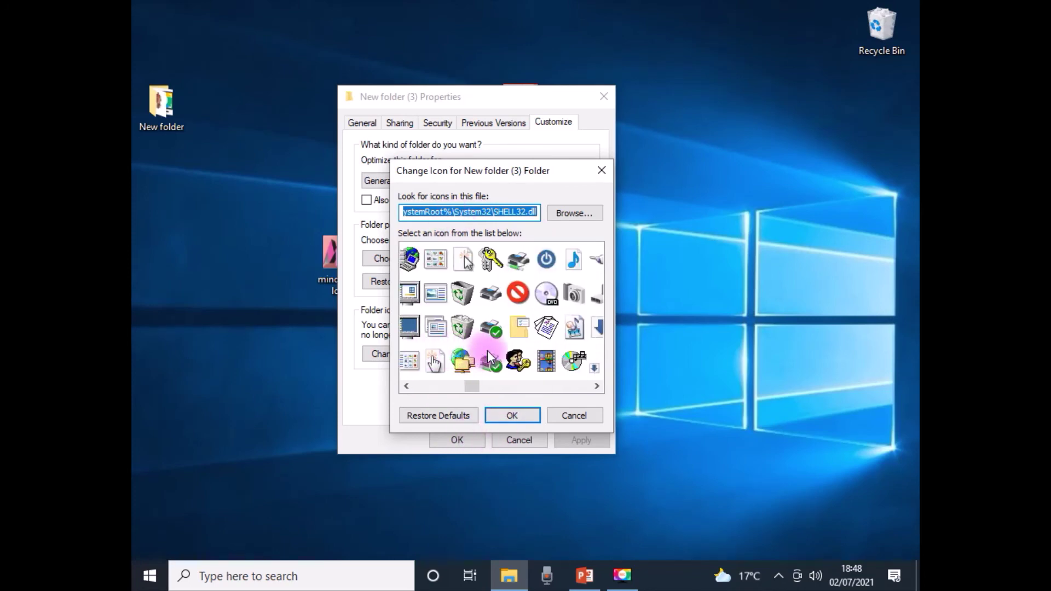
scroll(488, 350, right, 3)
scroll(488, 353, left, 5)
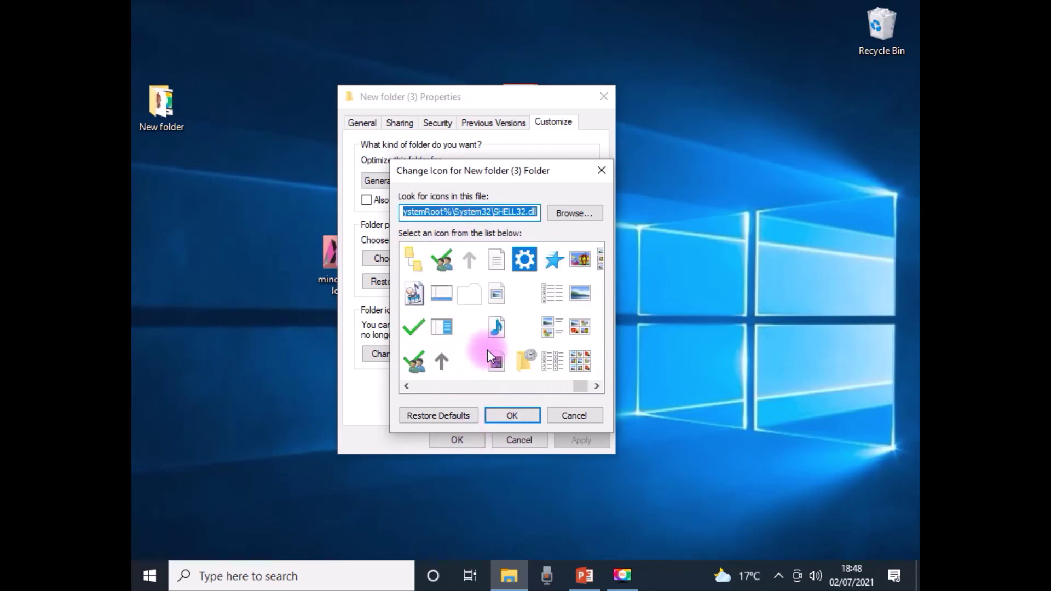
click(571, 214)
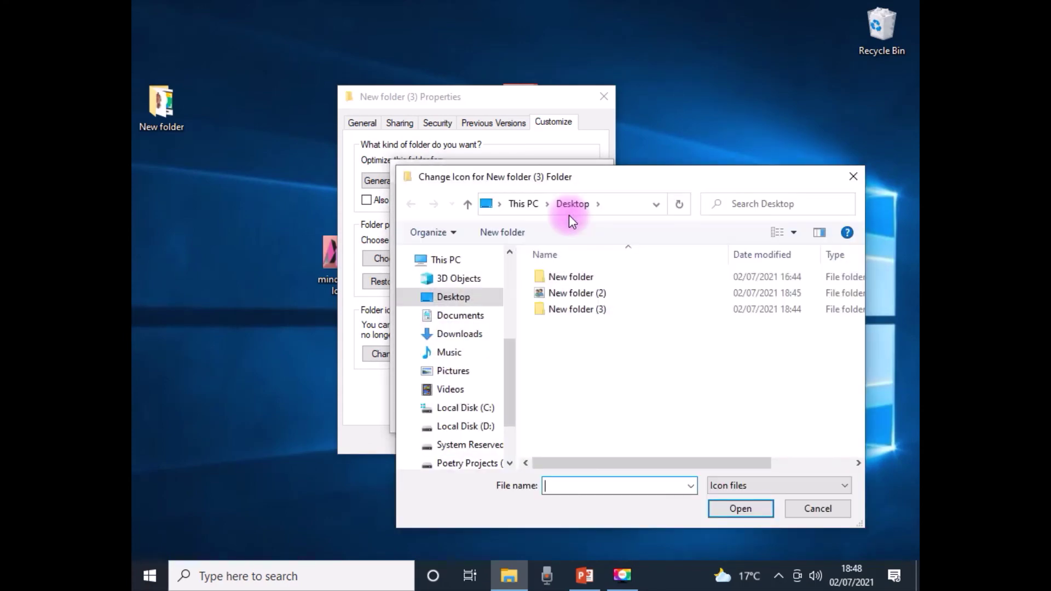
drag(631, 181, 481, 72)
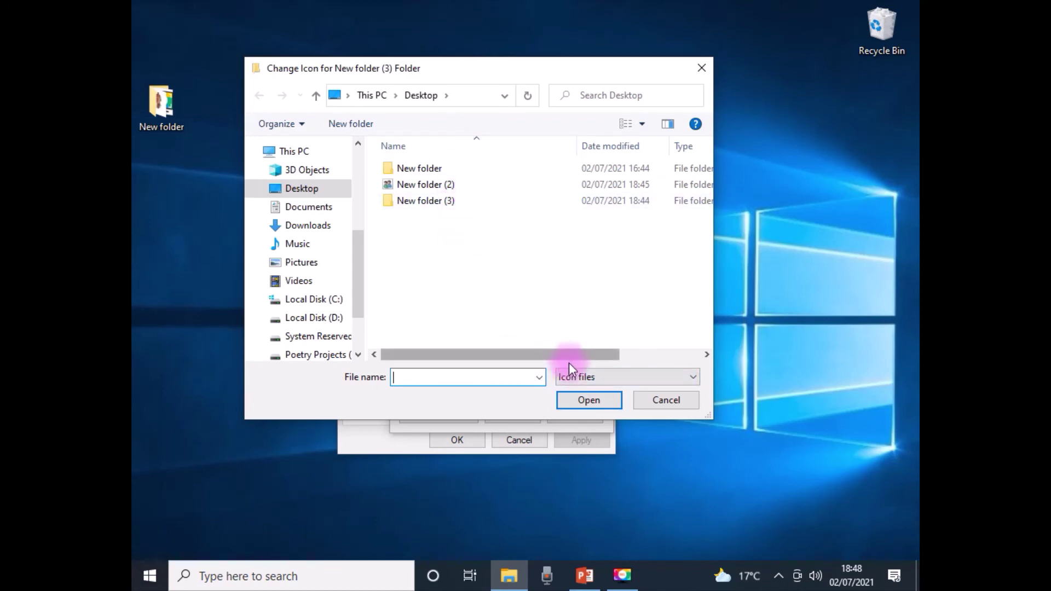
click(596, 375)
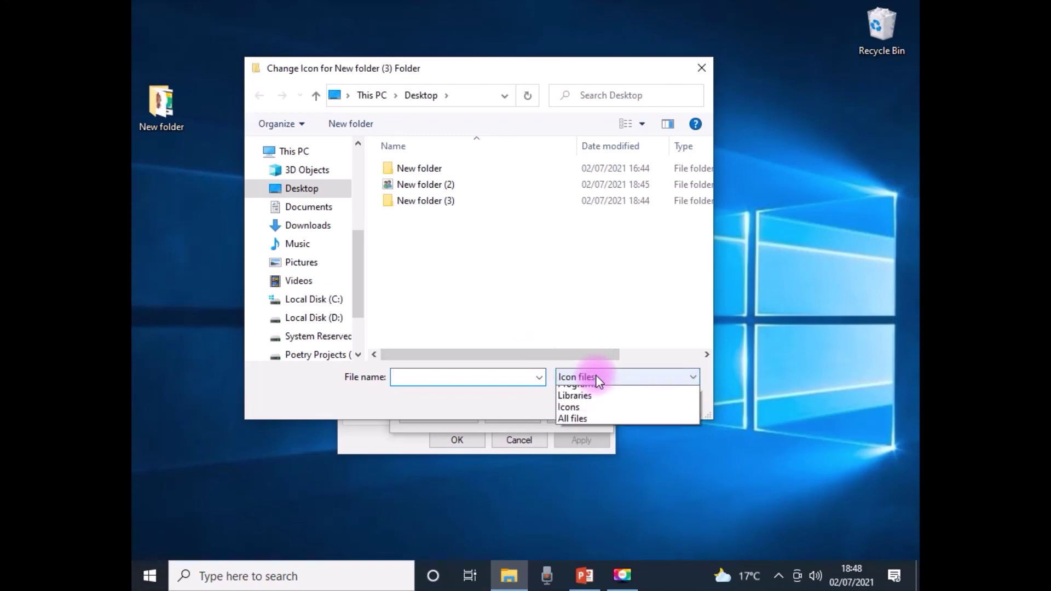
click(582, 438)
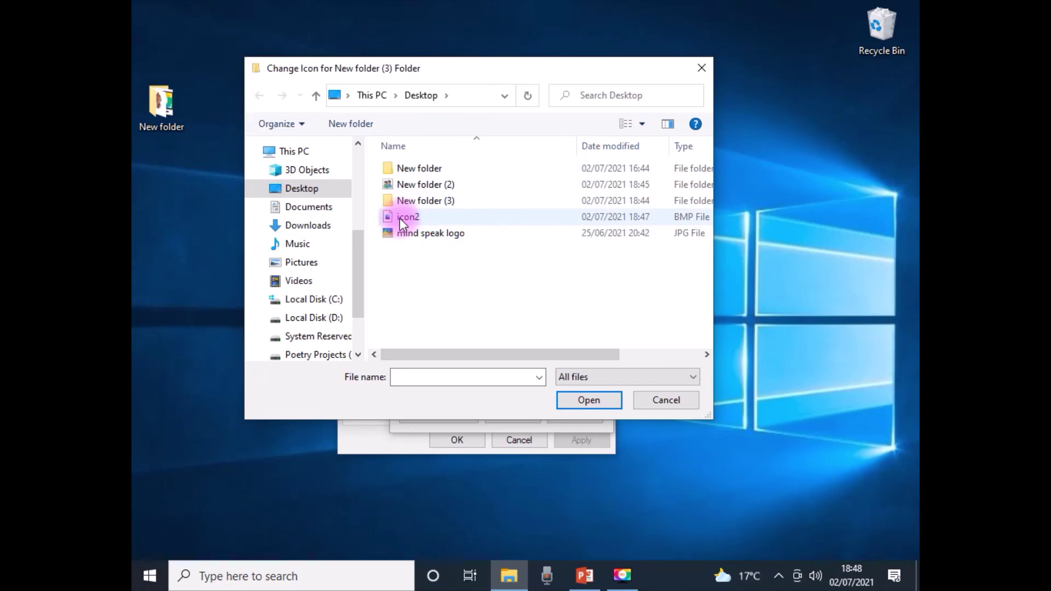
Load the icon2 BMP file as the icon of New folder (3) and confirm the folder's properties.
click(400, 218)
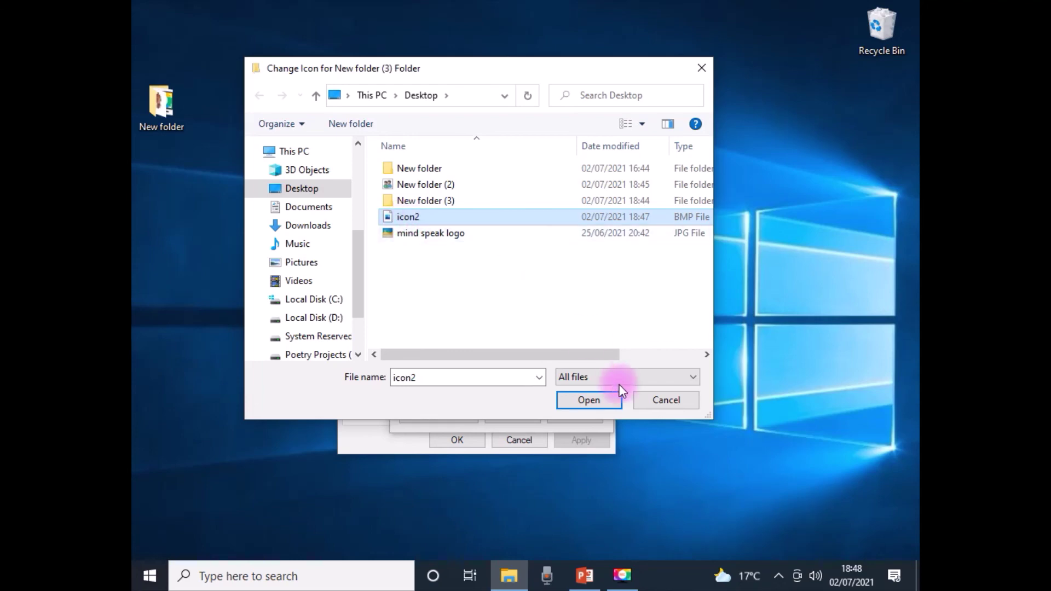
click(593, 402)
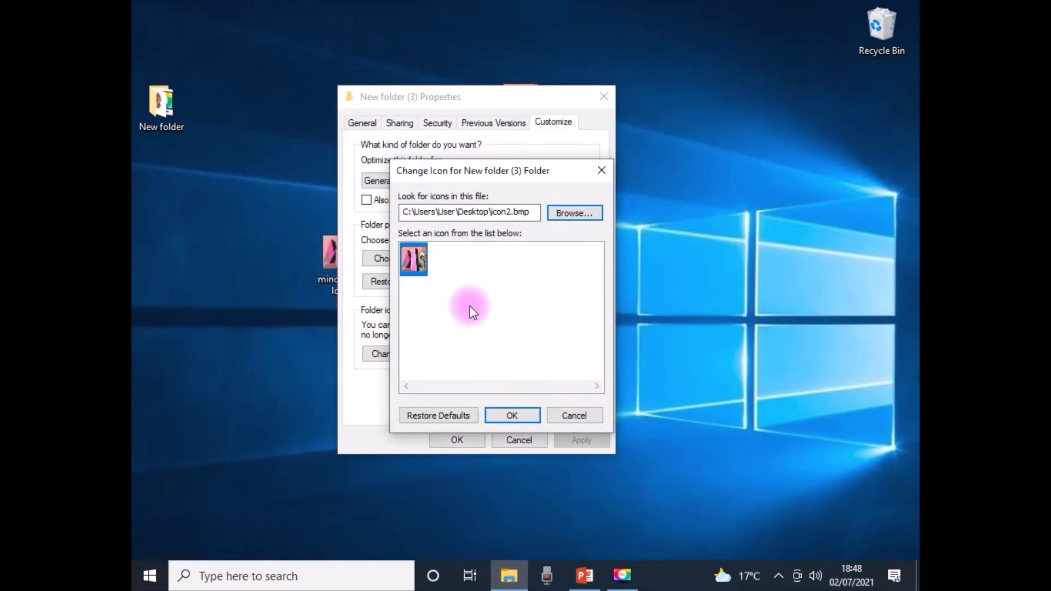
click(523, 415)
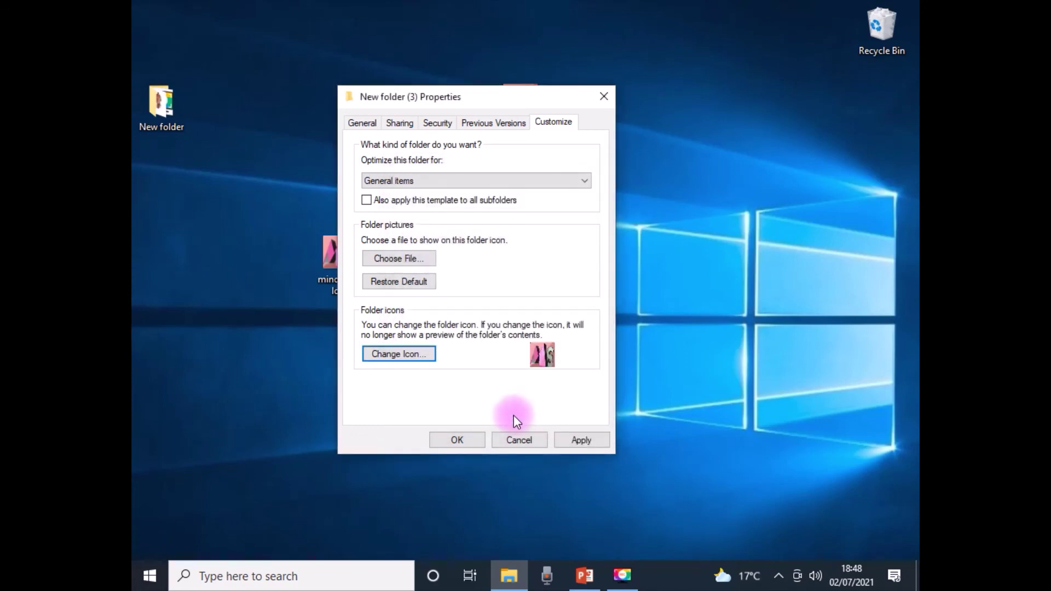
click(460, 440)
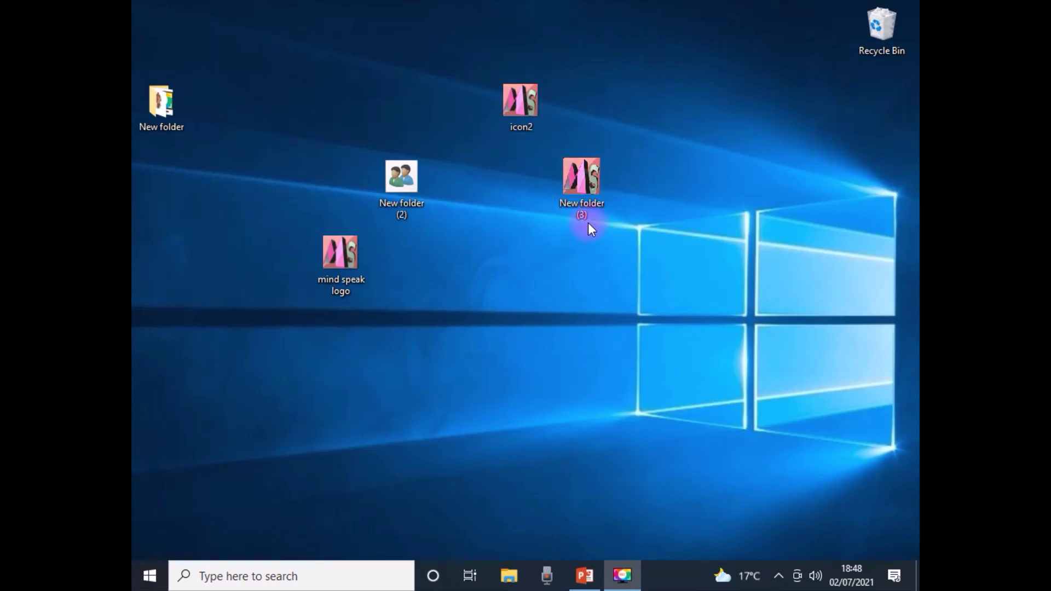
Open New folder (3) and New folder (2) from the desktop one after the other to check them, closing each window.
double_click(582, 183)
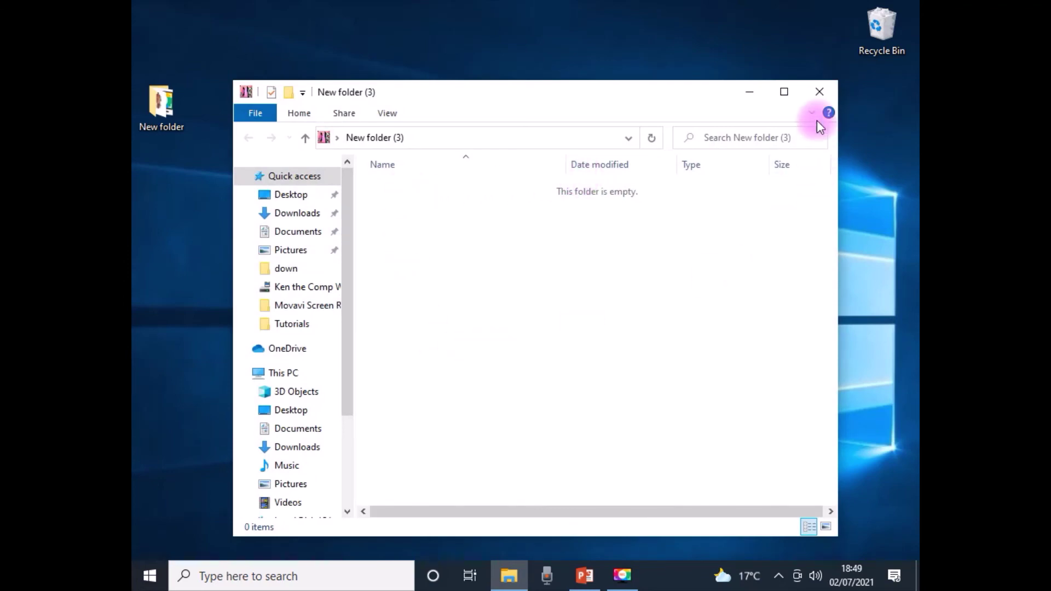
click(821, 93)
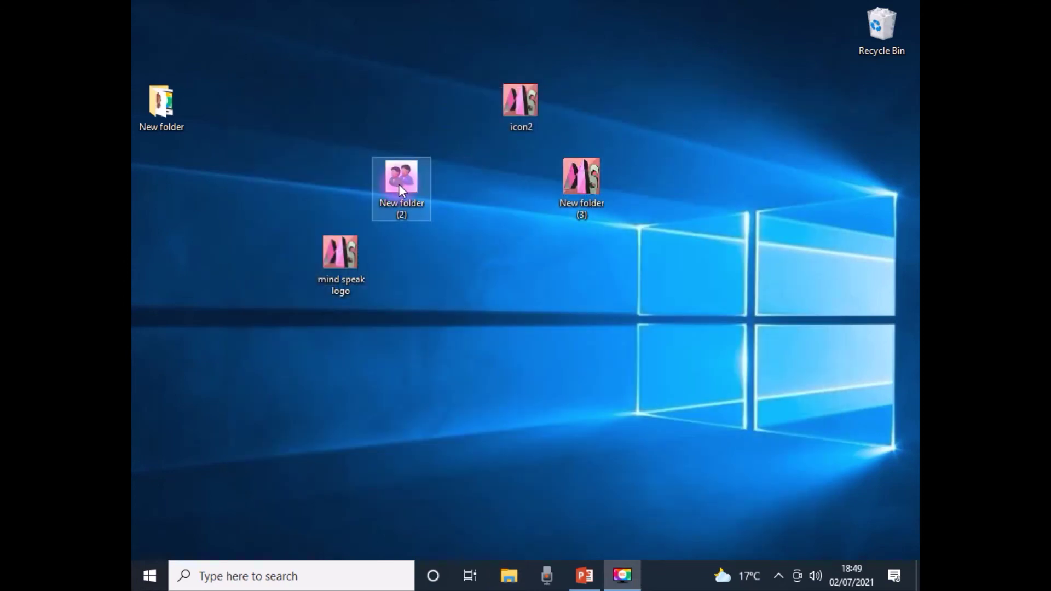
double_click(398, 184)
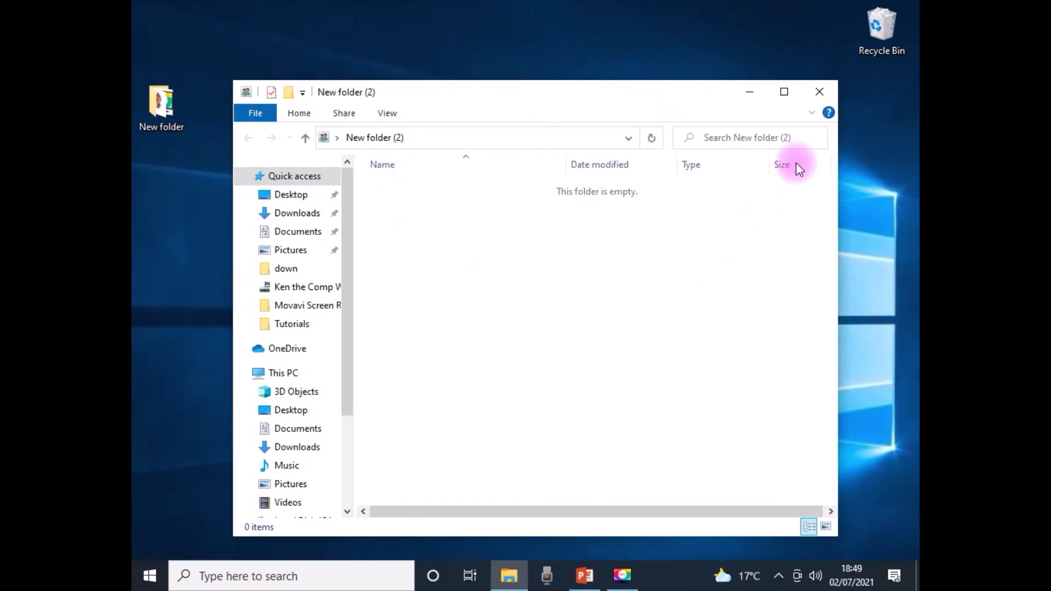
click(816, 92)
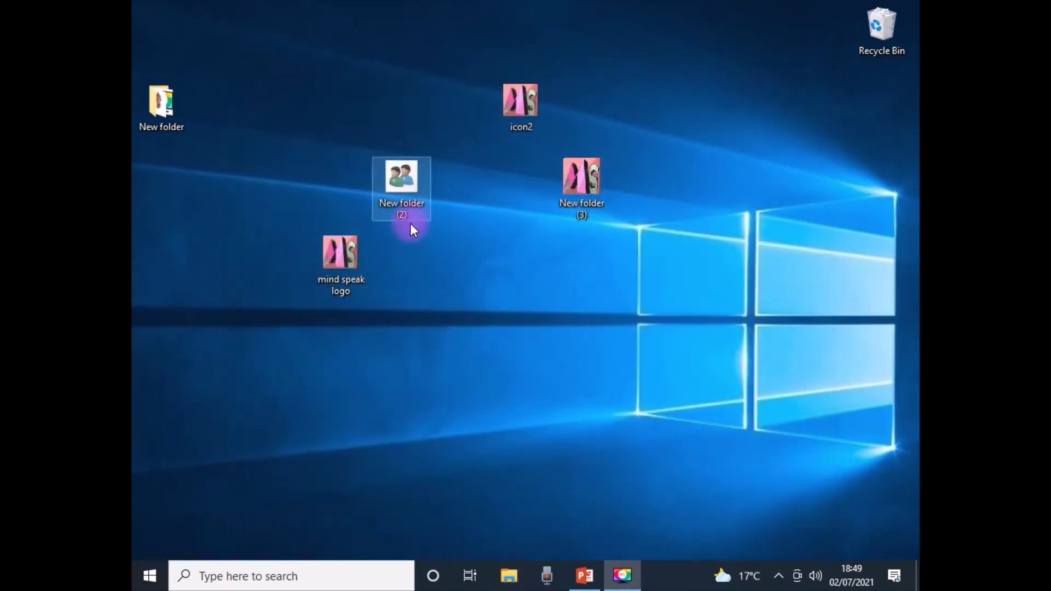